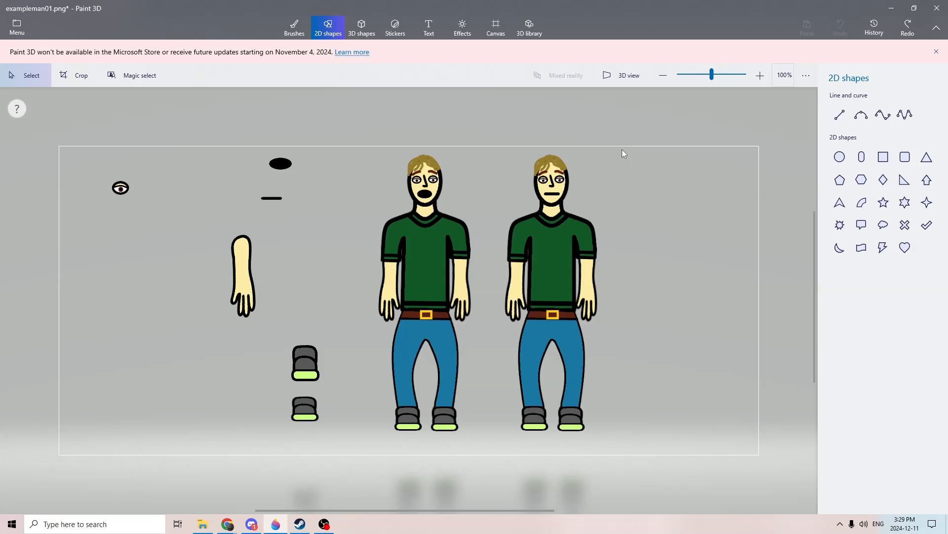
Select the closed-mouth man with an area of about 269 by 583 px and copy it.
{"action": "left_click_drag", "start_coordinate": [621, 149], "coordinate": [489, 437]}
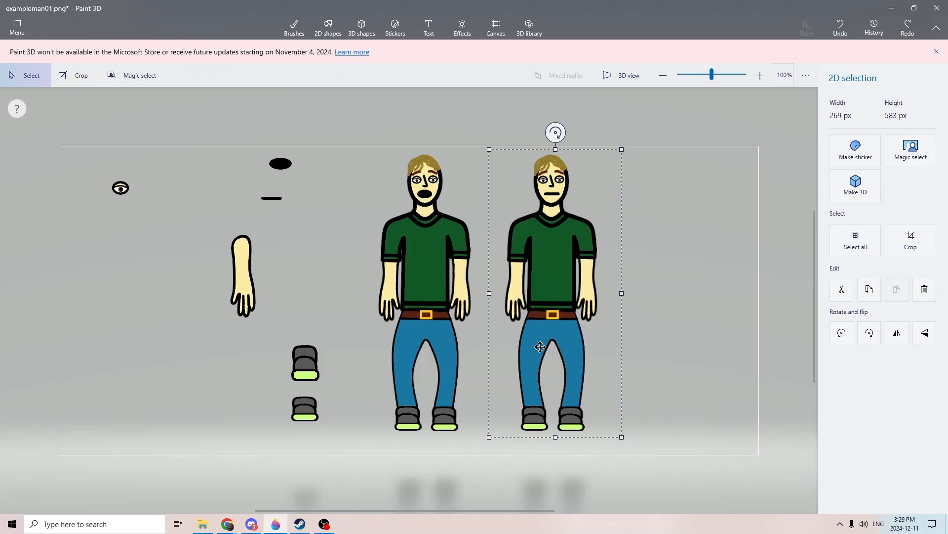
{"action": "right_click", "coordinate": [540, 346]}
{"action": "left_click", "coordinate": [543, 186]}
Start a new project in a separate Paint 3D window and make its canvas transparent.
{"action": "left_click", "coordinate": [78, 527]}
{"action": "type", "text": "3d"}
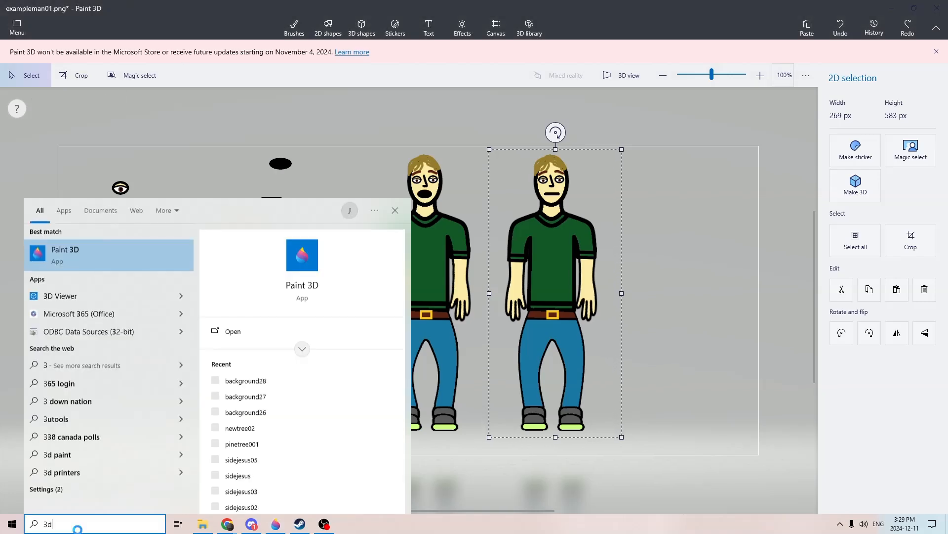
{"action": "left_click", "coordinate": [78, 263]}
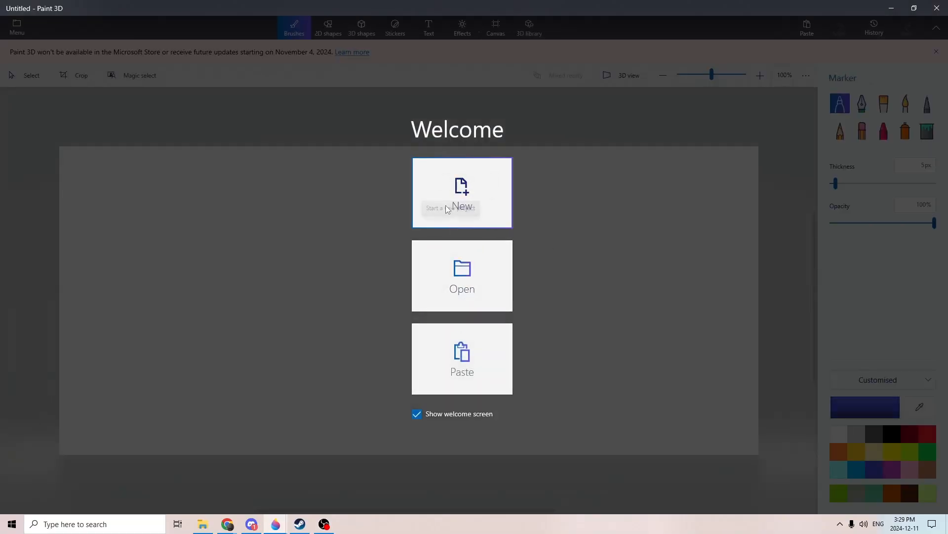
{"action": "left_click", "coordinate": [445, 206]}
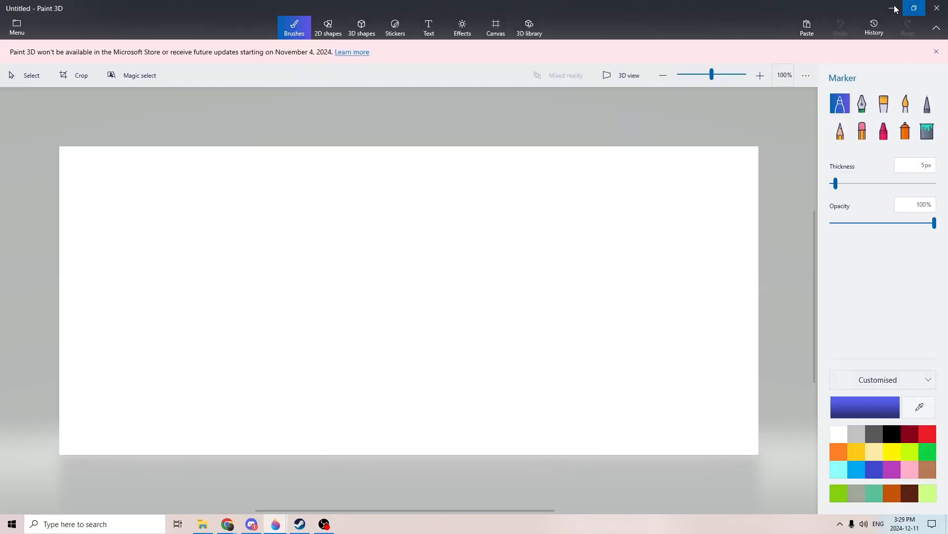
{"action": "left_click", "coordinate": [494, 29]}
{"action": "left_click", "coordinate": [841, 142]}
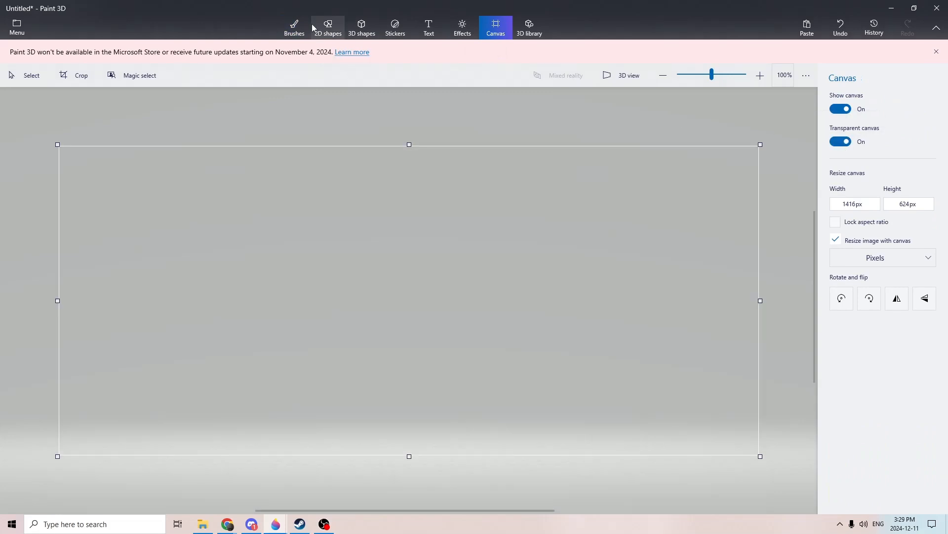
Paste the copied closed-mouth man onto the empty transparent canvas and deselect it.
{"action": "left_click", "coordinate": [328, 29]}
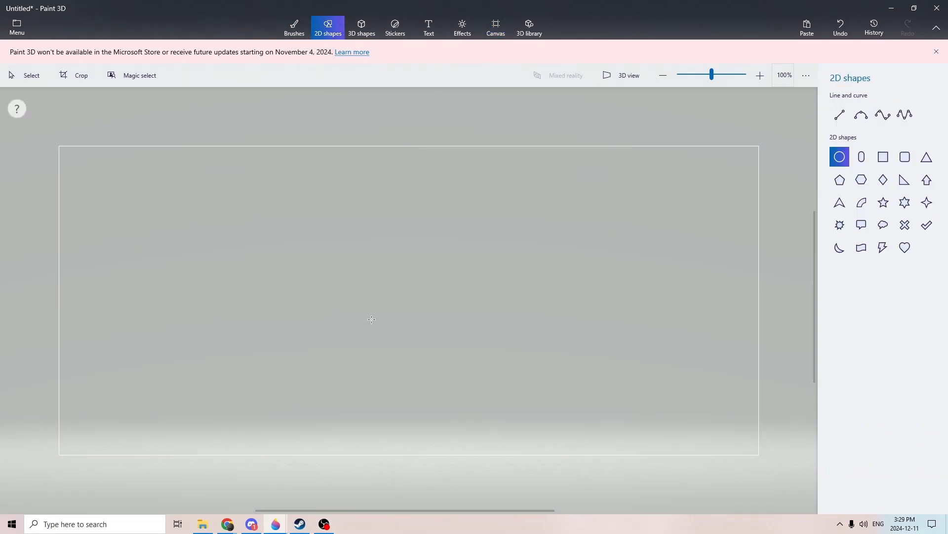
{"action": "right_click", "coordinate": [347, 323]}
{"action": "left_click", "coordinate": [373, 392]}
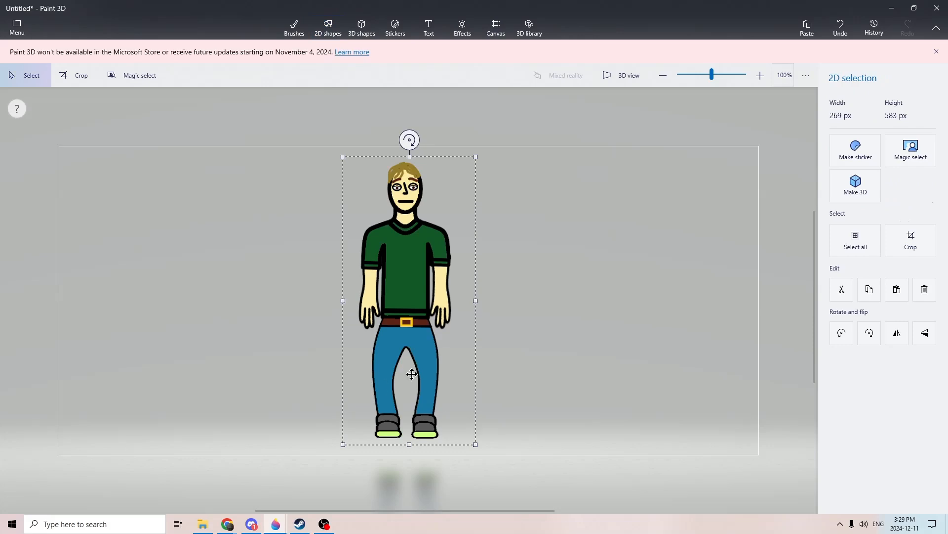
{"action": "left_click", "coordinate": [539, 302]}
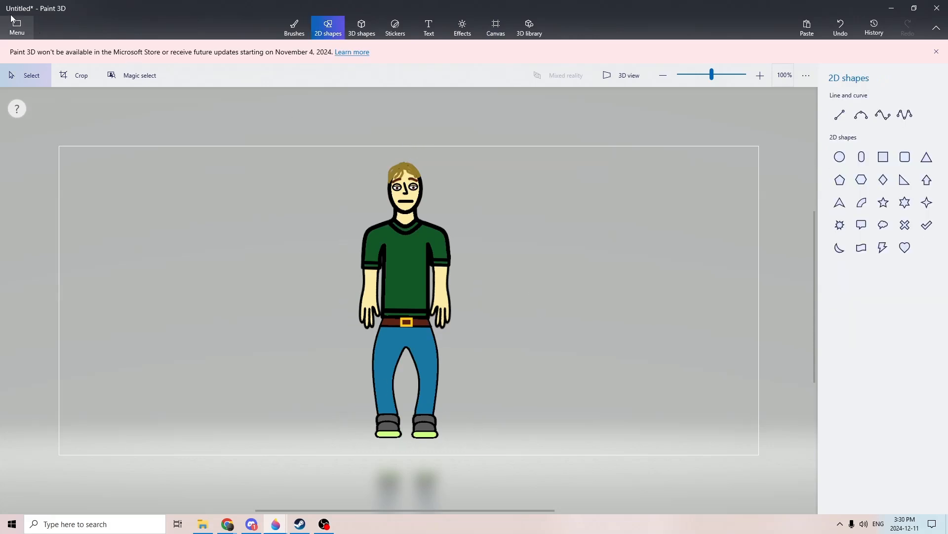
Save the closed-mouth man as a PNG image named gerry01 in the Pictures folder.
{"action": "left_click", "coordinate": [17, 27]}
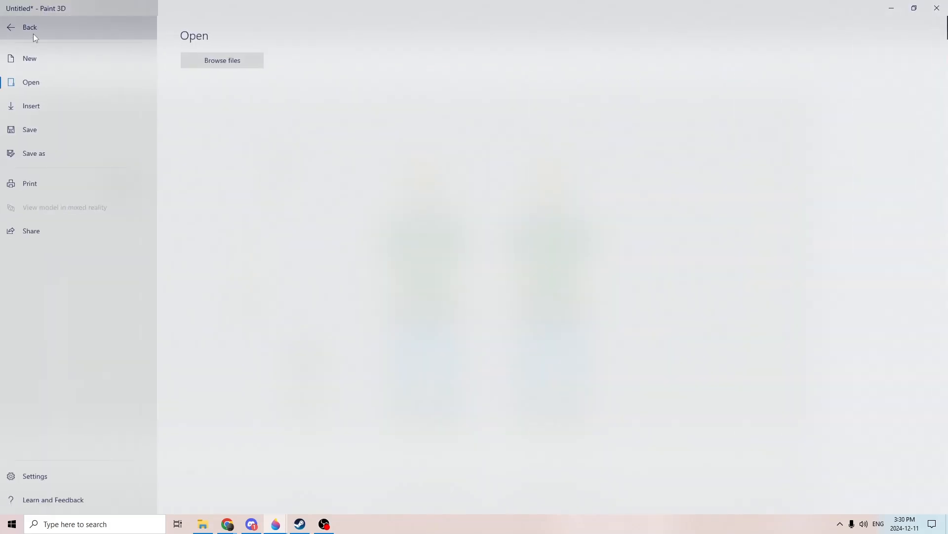
{"action": "left_click", "coordinate": [36, 152]}
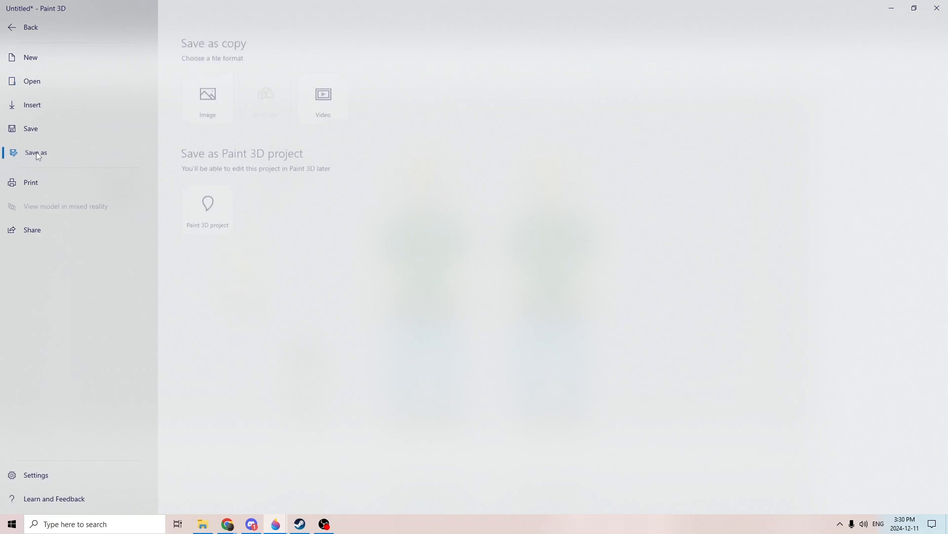
{"action": "left_click", "coordinate": [210, 93]}
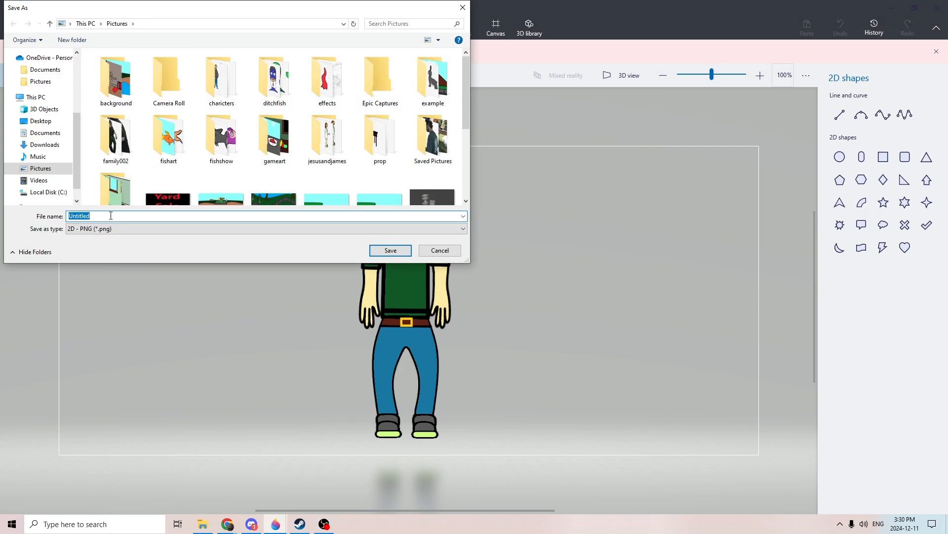
{"action": "type", "text": "ji"}
{"action": "key", "text": "BackSpace"}
{"action": "key", "text": "BackSpace"}
{"action": "left_click", "coordinate": [374, 249]}
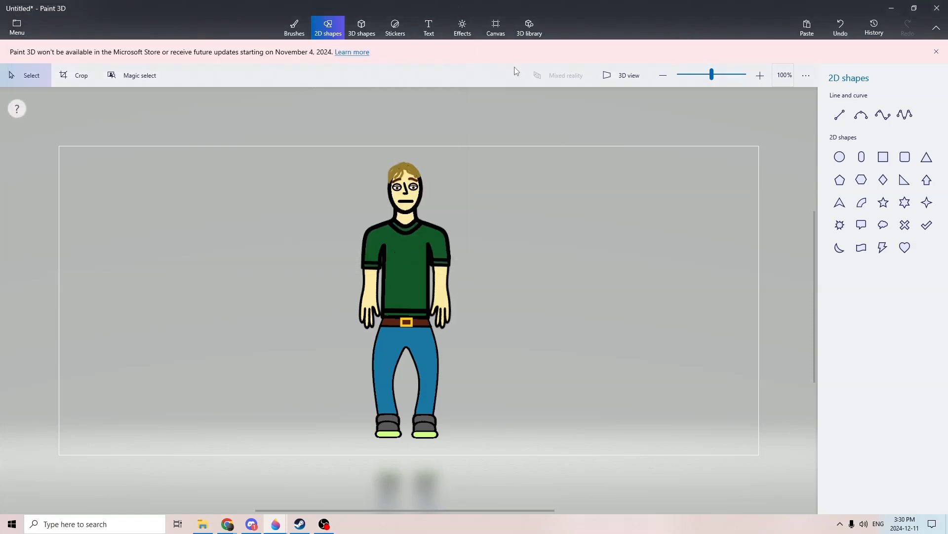
Close the closed-mouth man's project without saving it and clear the selection in the original character sheet.
{"action": "left_click", "coordinate": [938, 10]}
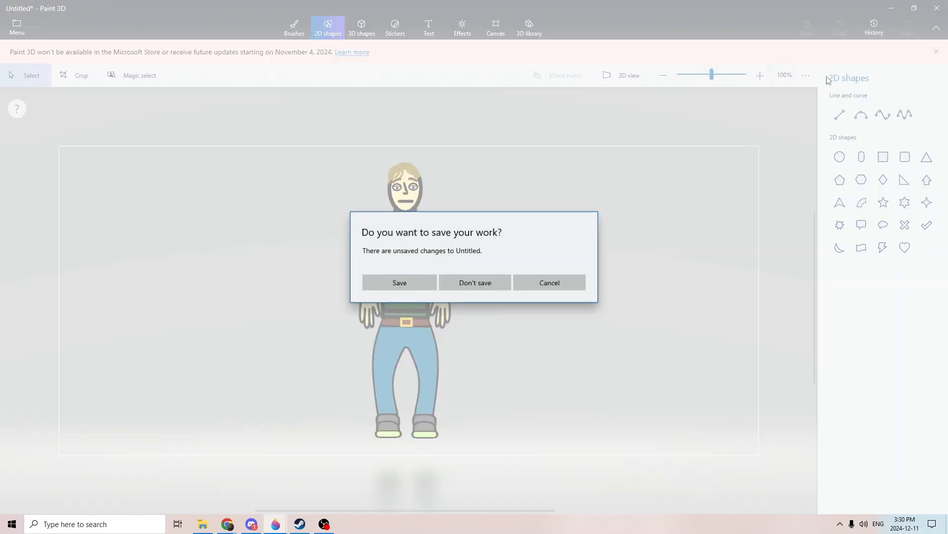
{"action": "left_click", "coordinate": [474, 282]}
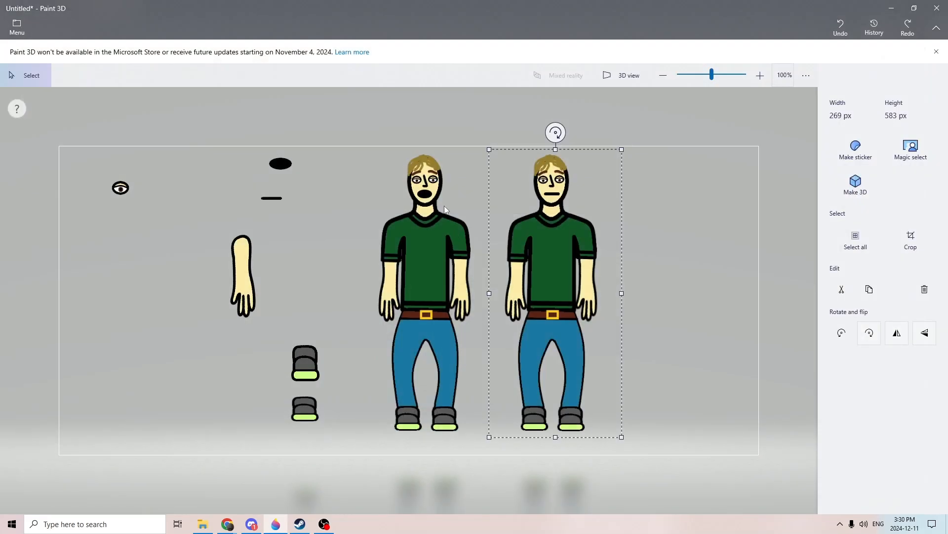
{"action": "left_click", "coordinate": [361, 160]}
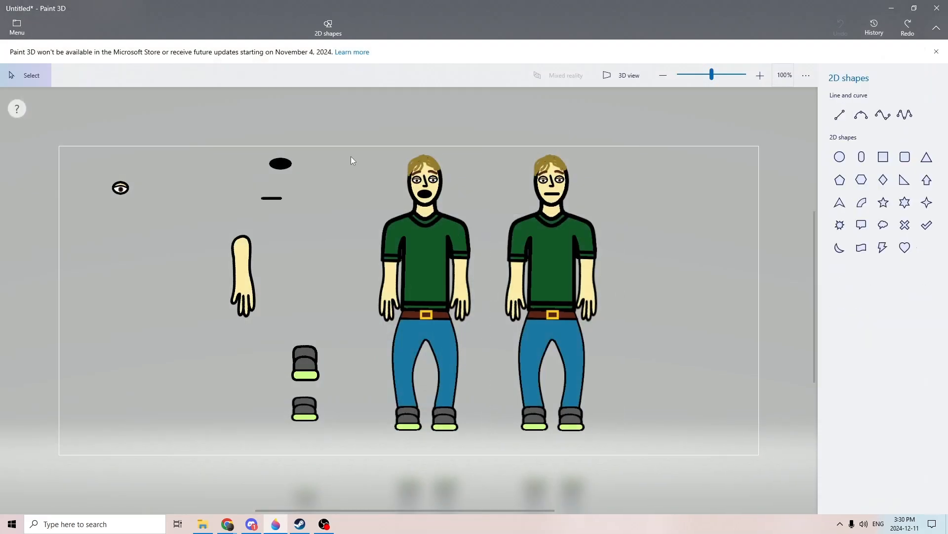
{"action": "left_click_drag", "start_coordinate": [353, 153], "coordinate": [482, 438]}
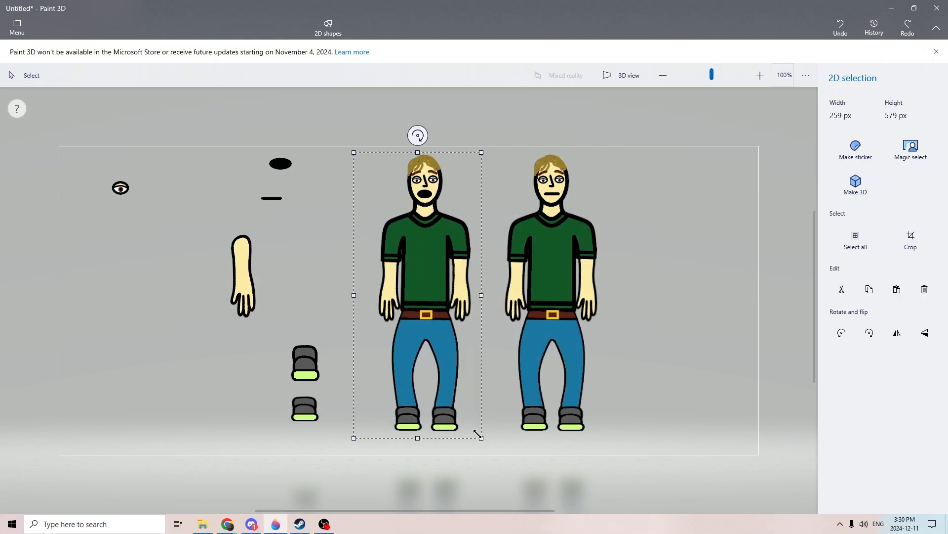
{"action": "right_click", "coordinate": [433, 363]}
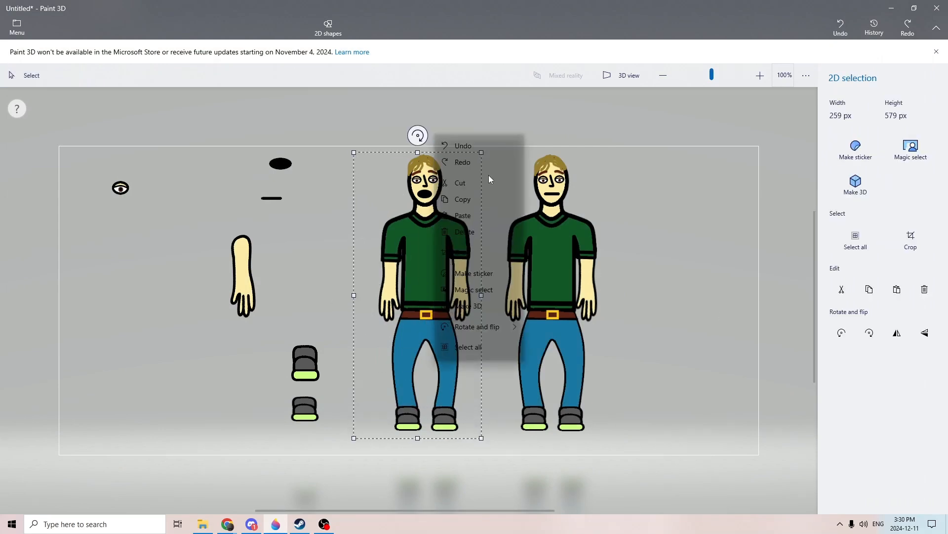
{"action": "right_click", "coordinate": [432, 363]}
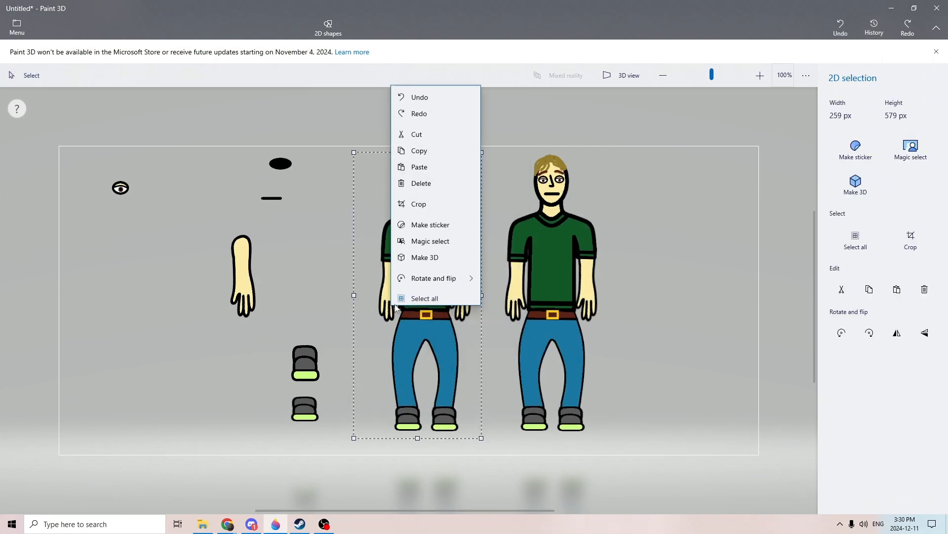
{"action": "right_click", "coordinate": [411, 350]}
{"action": "left_click", "coordinate": [439, 189]}
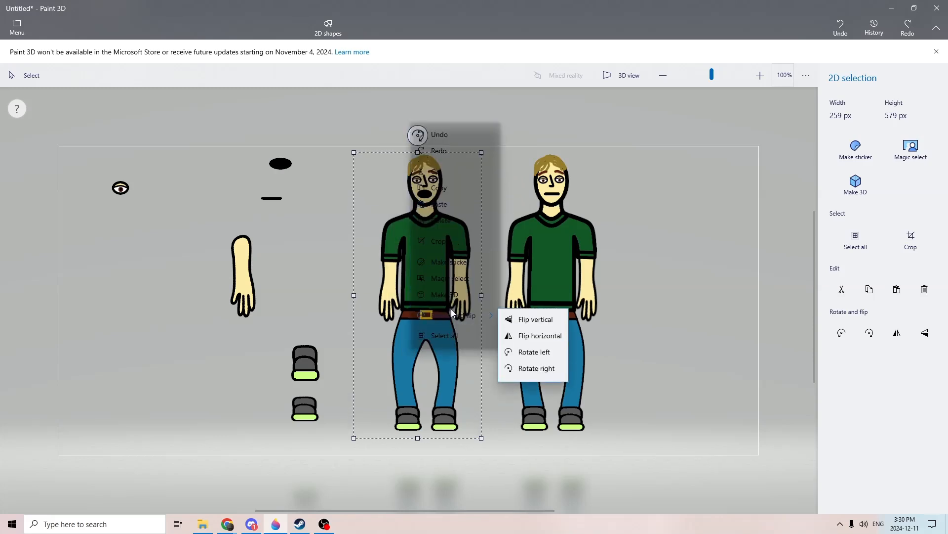
{"action": "left_click", "coordinate": [690, 335]}
{"action": "left_click", "coordinate": [660, 210]}
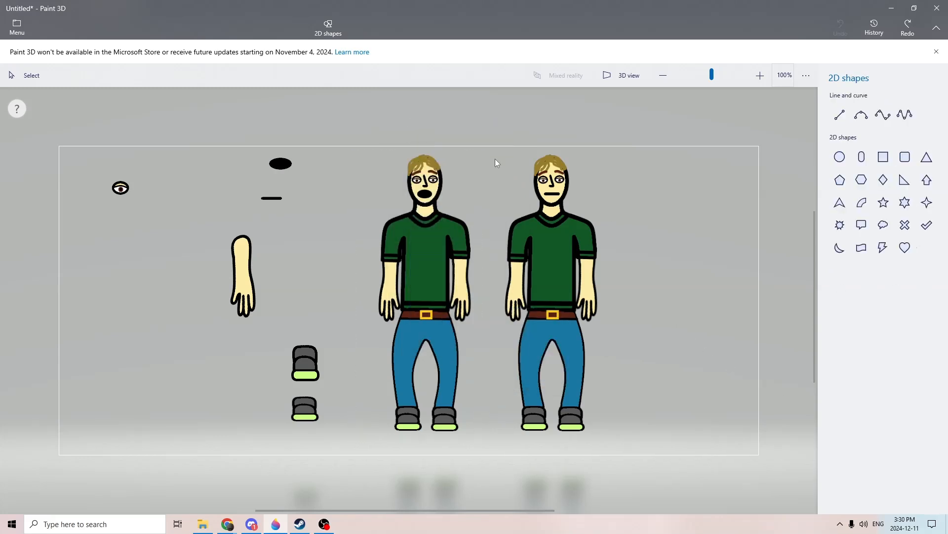
{"action": "left_click_drag", "start_coordinate": [481, 154], "coordinate": [372, 439]}
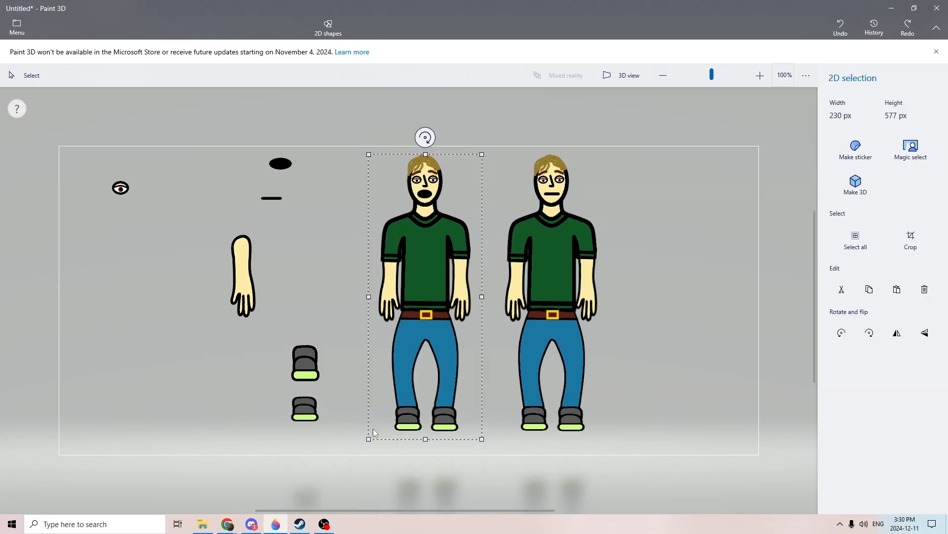
Select the open-mouth man with a tight area of about 199 by 598 px and copy it.
{"action": "left_click", "coordinate": [378, 146]}
{"action": "left_click_drag", "start_coordinate": [378, 149], "coordinate": [476, 444]}
{"action": "right_click", "coordinate": [437, 337]}
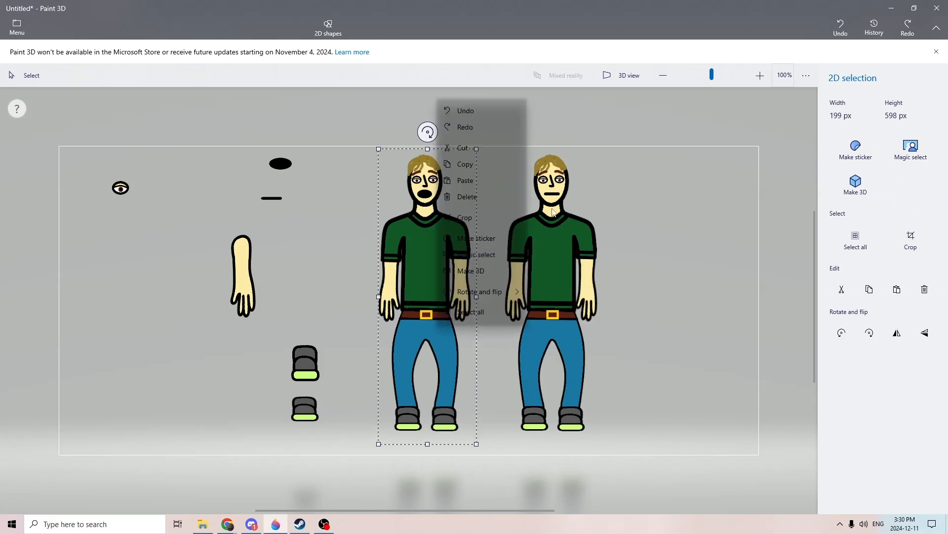
{"action": "left_click", "coordinate": [464, 161]}
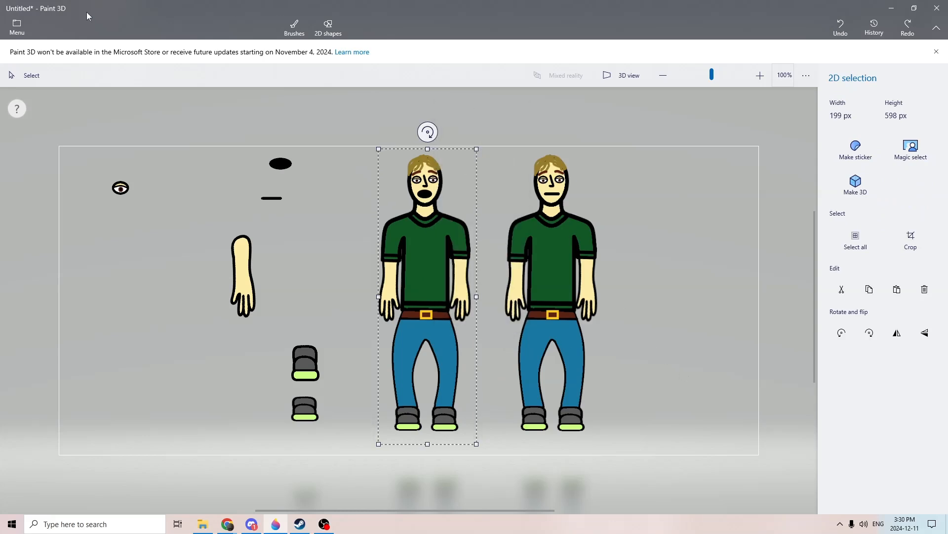
Find Paint 3D through the Windows search and start a new project in another window.
{"action": "left_click", "coordinate": [111, 524]}
{"action": "type", "text": "2"}
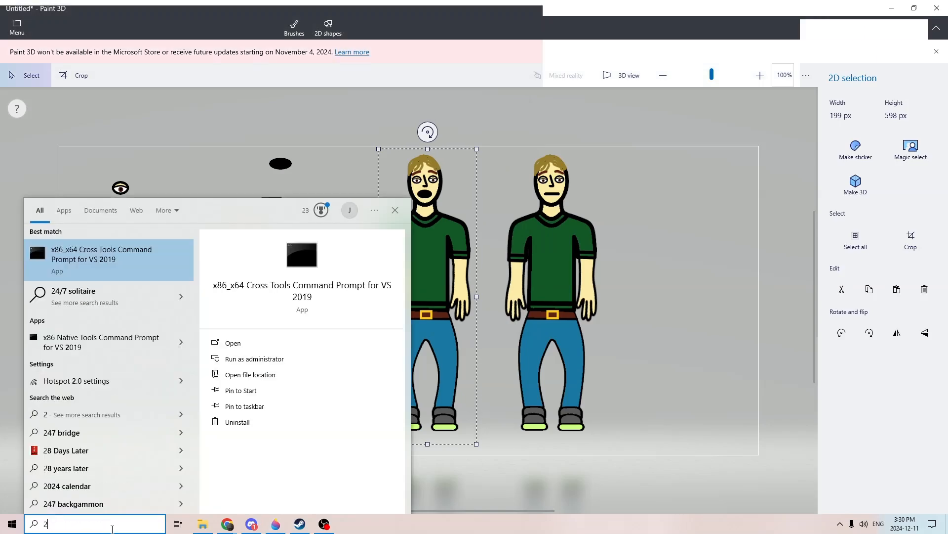
{"action": "type", "text": "3e"}
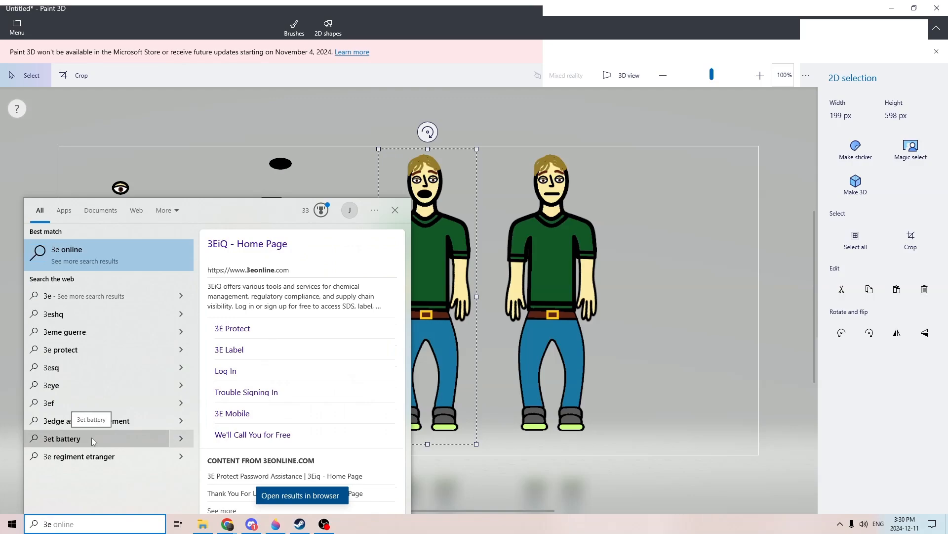
{"action": "key", "text": "BackSpace"}
{"action": "type", "text": "d"}
{"action": "left_click", "coordinate": [89, 260]}
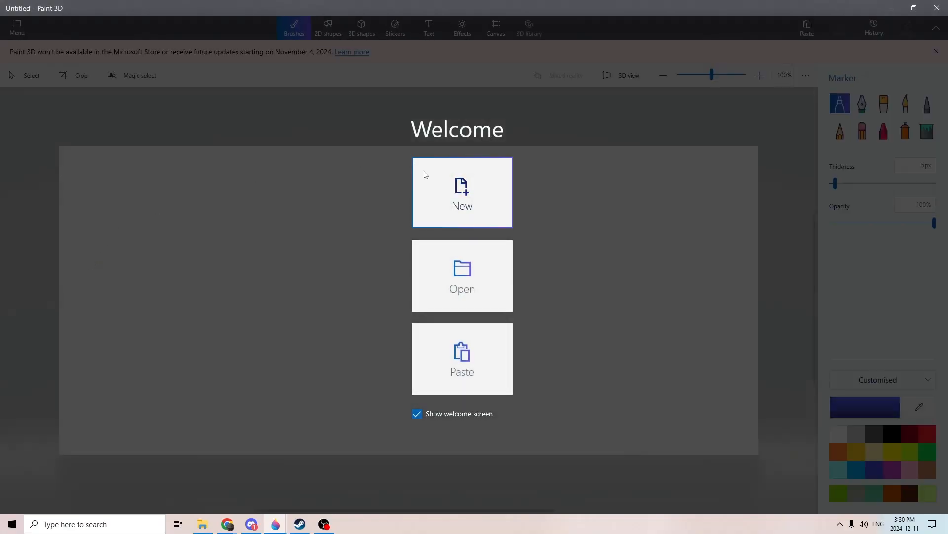
{"action": "left_click", "coordinate": [425, 176]}
Make the new project's white canvas transparent.
{"action": "right_click", "coordinate": [400, 299]}
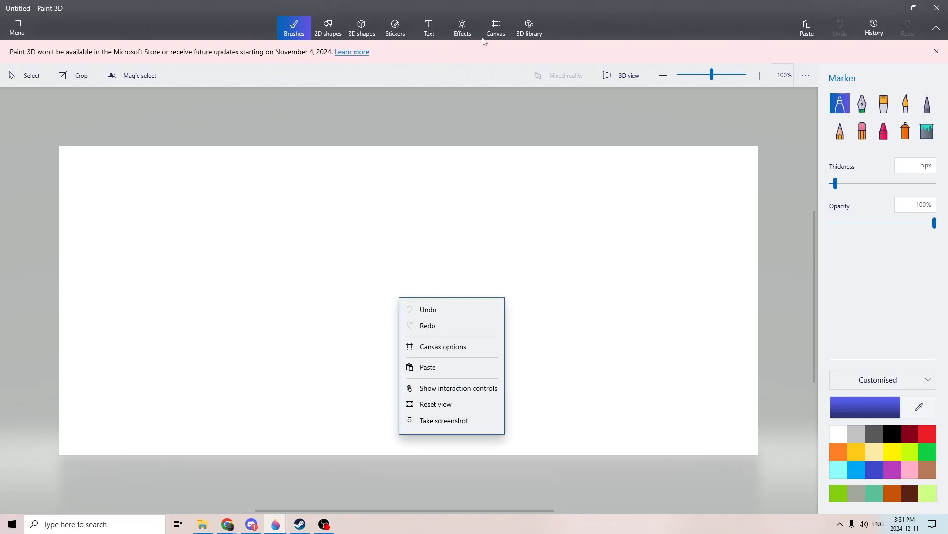
{"action": "left_click", "coordinate": [496, 27]}
{"action": "left_click", "coordinate": [496, 27]}
{"action": "left_click", "coordinate": [846, 144]}
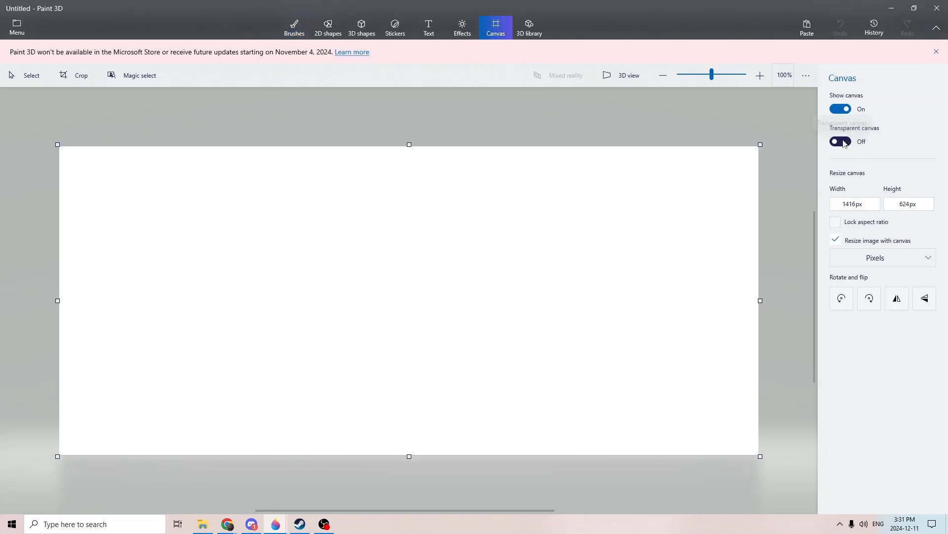
Paste the copied open-mouth man onto the transparent canvas and deselect it.
{"action": "left_click", "coordinate": [328, 27]}
{"action": "right_click", "coordinate": [348, 260]}
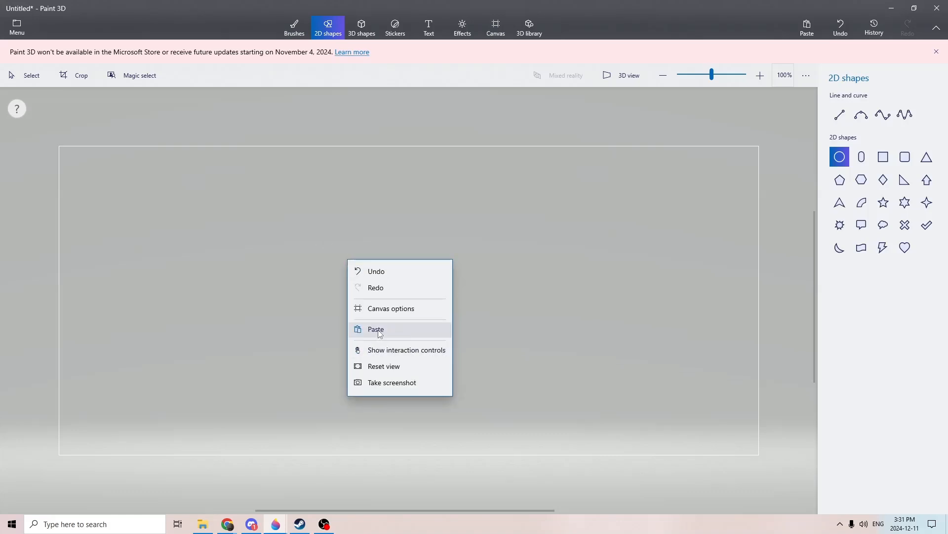
{"action": "left_click", "coordinate": [378, 329]}
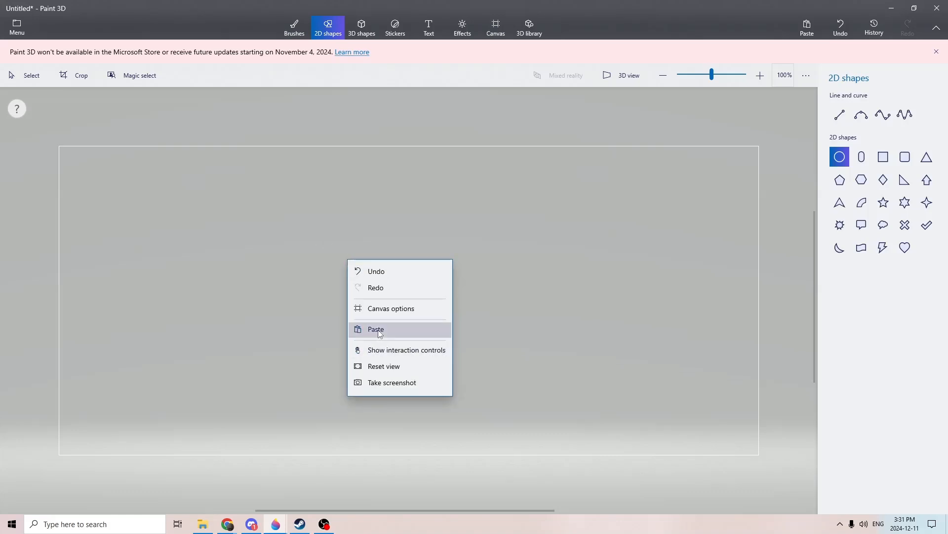
{"action": "left_click", "coordinate": [221, 226]}
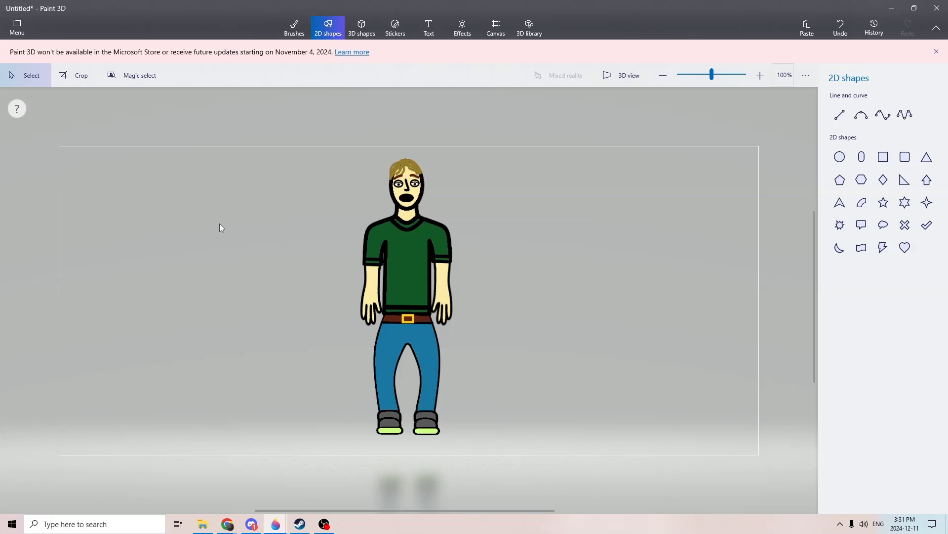
Save the open-mouth man as a PNG image named gerry02 in the Pictures folder.
{"action": "left_click", "coordinate": [19, 30]}
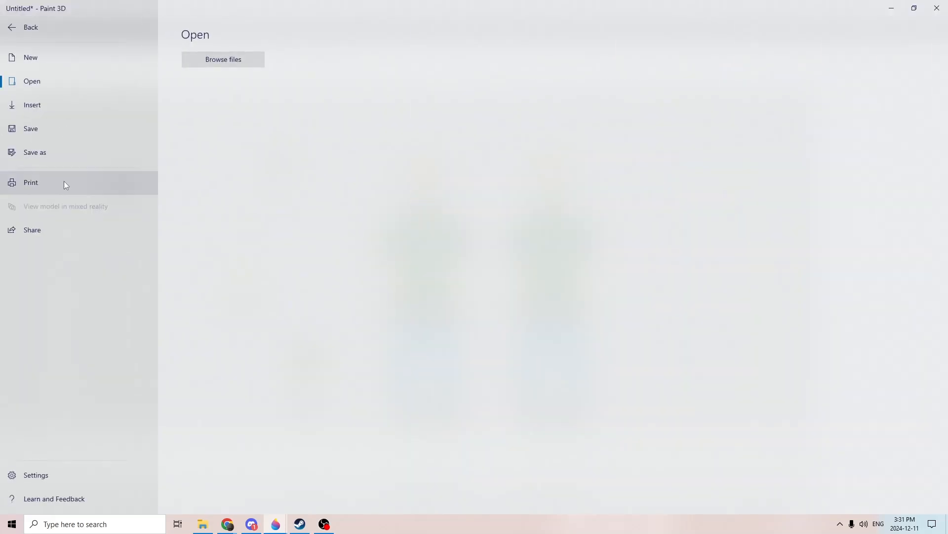
{"action": "left_click", "coordinate": [50, 152]}
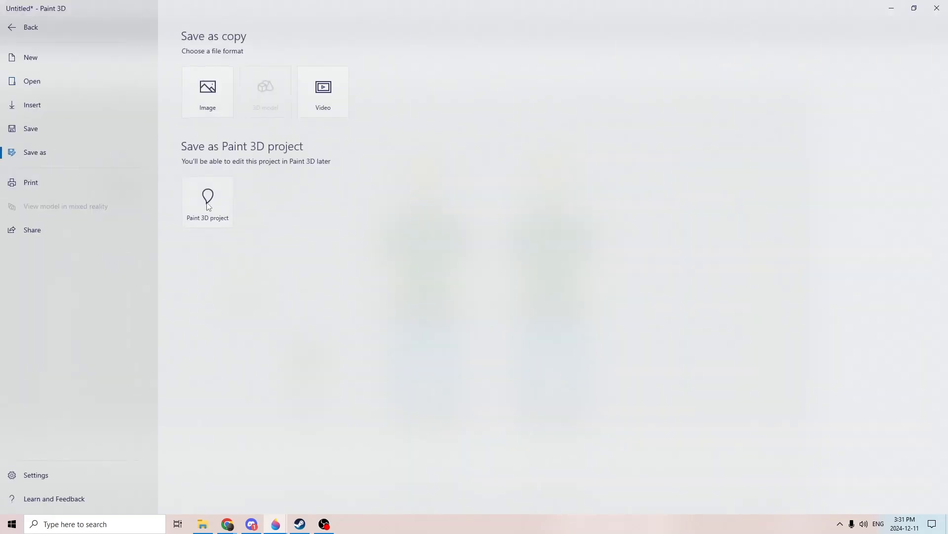
{"action": "left_click", "coordinate": [204, 94]}
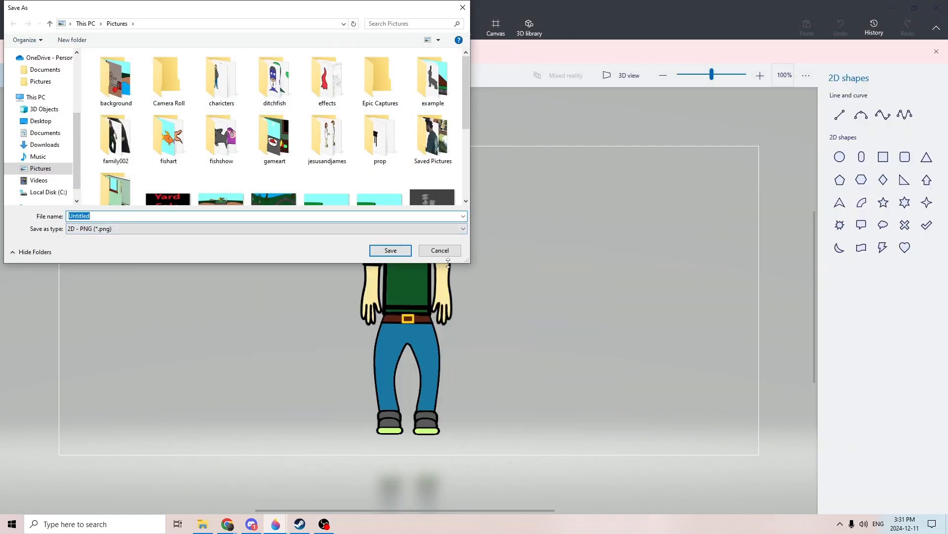
{"action": "type", "text": "gerry"}
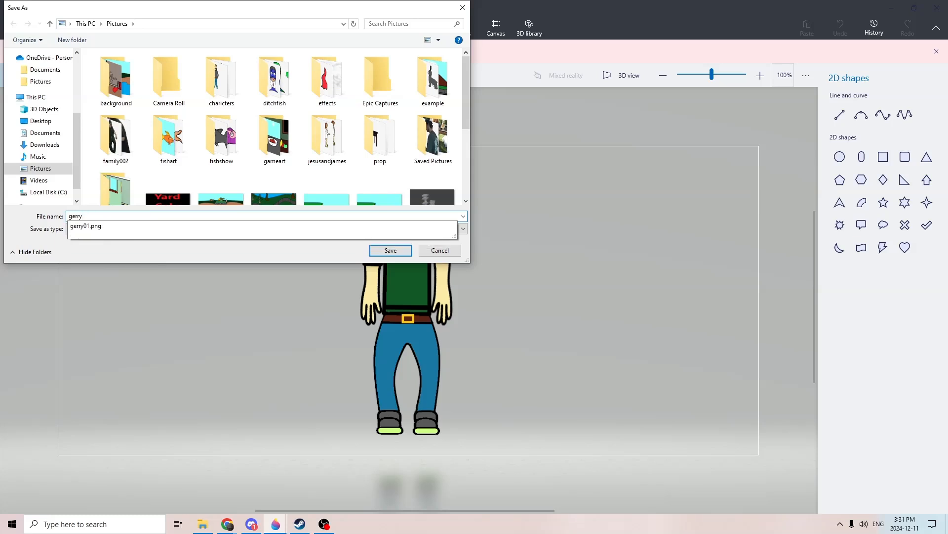
{"action": "type", "text": "02"}
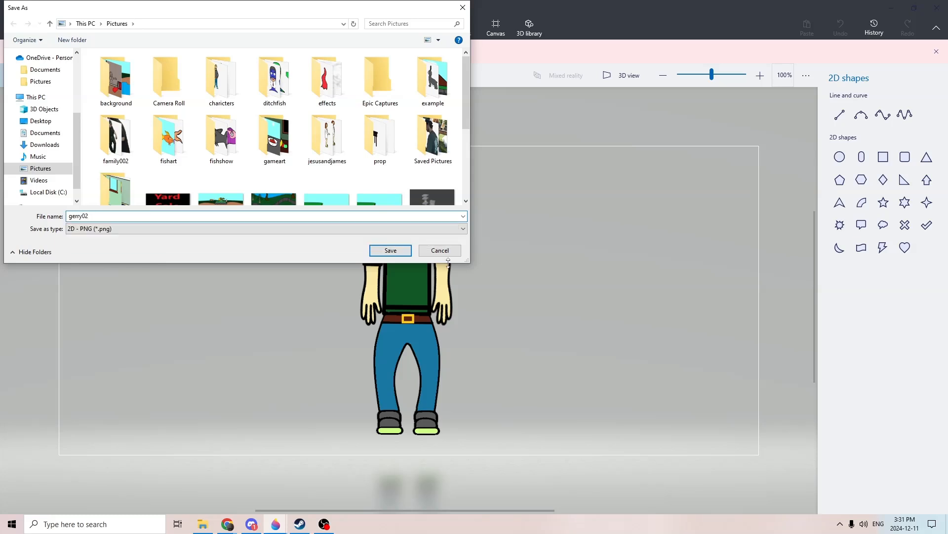
{"action": "left_click", "coordinate": [390, 251]}
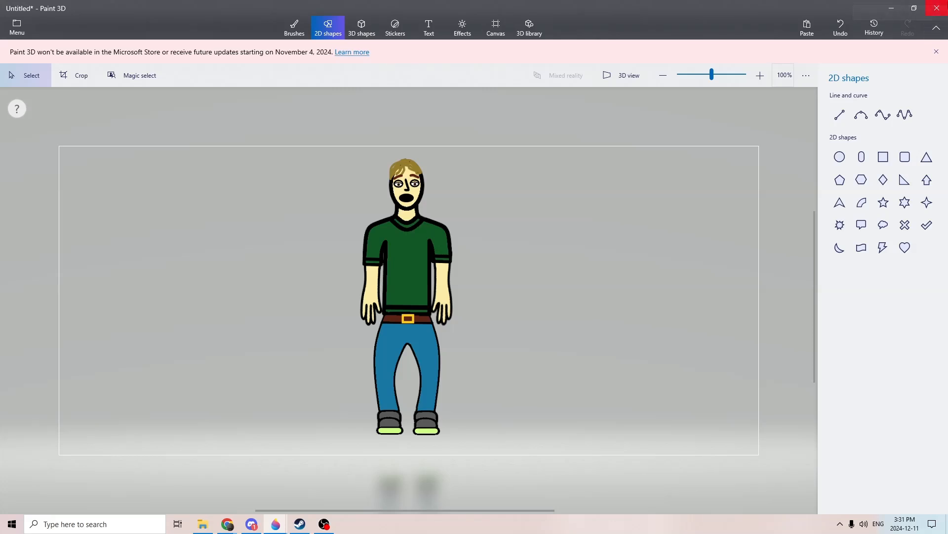
Close both Paint 3D windows.
{"action": "left_click", "coordinate": [941, 7]}
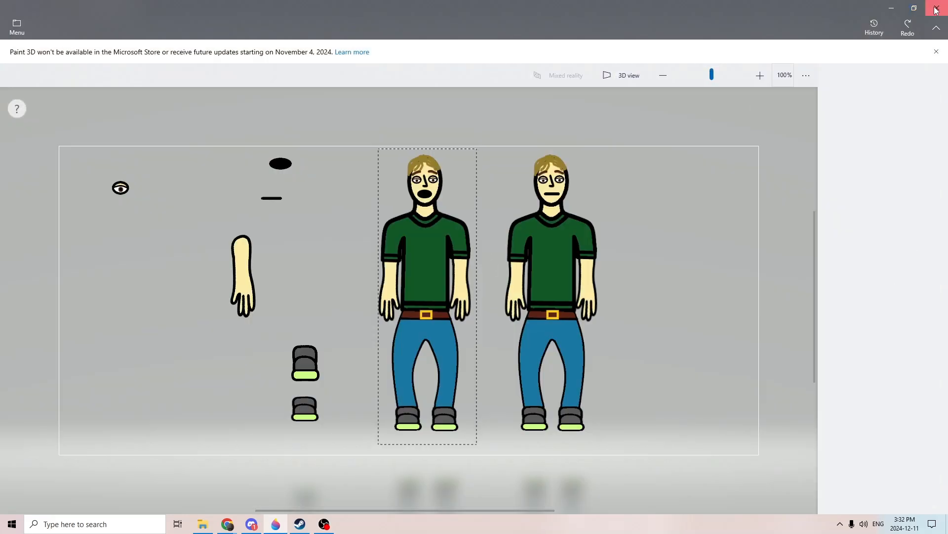
{"action": "left_click", "coordinate": [942, 7]}
{"action": "left_click", "coordinate": [479, 283]}
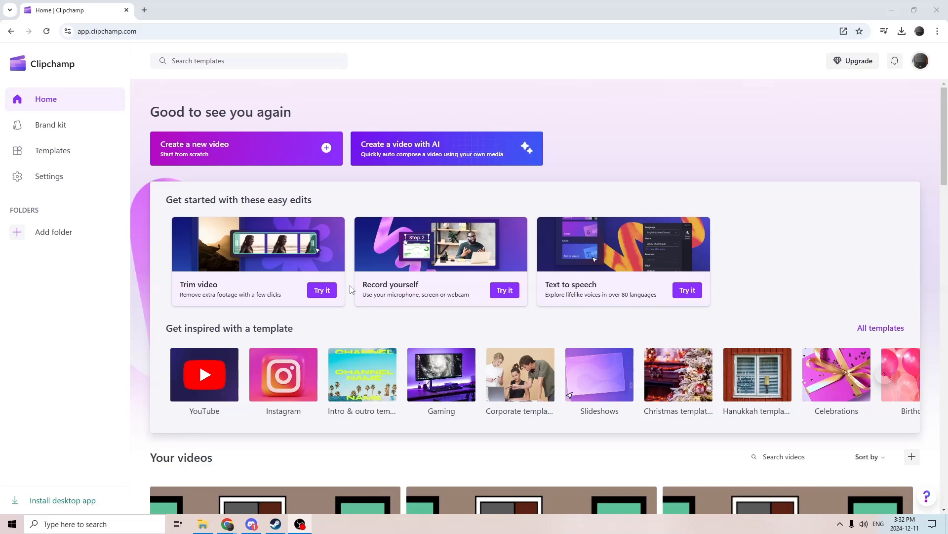
Look through the existing videos in Clipchamp and create a new video from scratch.
{"action": "scroll", "coordinate": [351, 290], "scroll_direction": "down", "scroll_amount": 2}
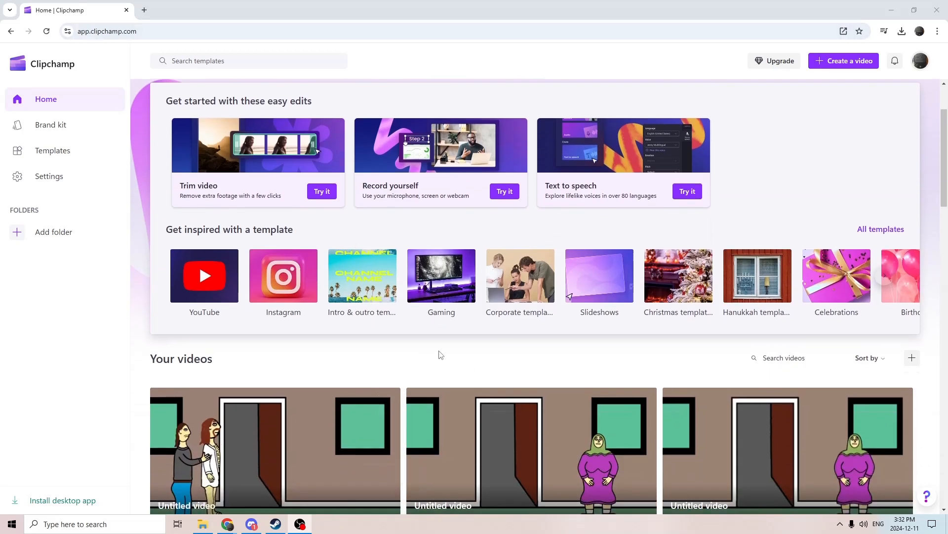
{"action": "scroll", "coordinate": [440, 348], "scroll_direction": "down", "scroll_amount": 9}
{"action": "scroll", "coordinate": [440, 347], "scroll_direction": "up", "scroll_amount": 4}
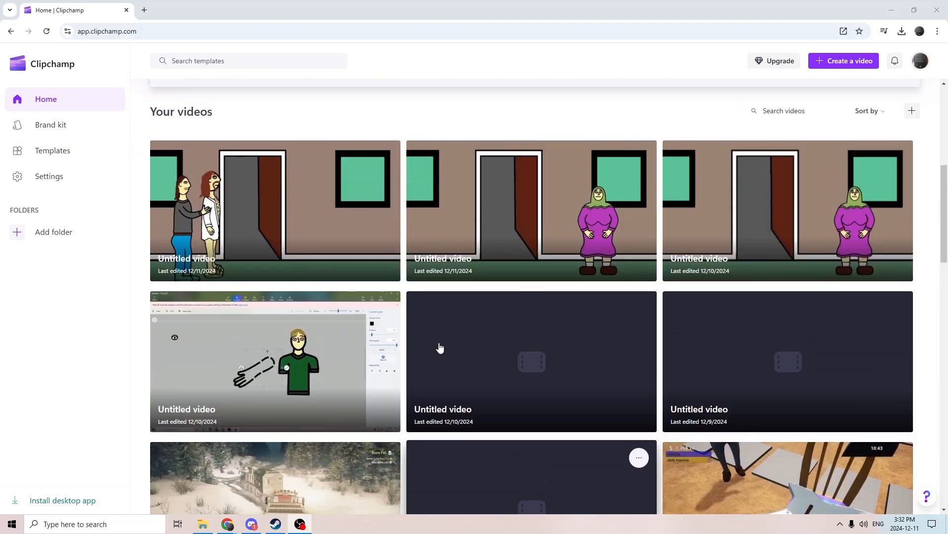
{"action": "scroll", "coordinate": [438, 346], "scroll_direction": "up", "scroll_amount": 7}
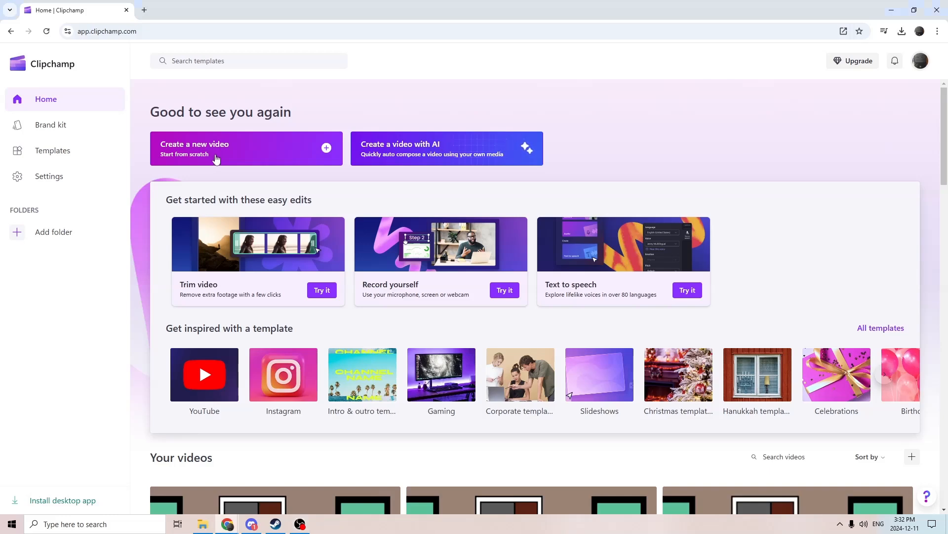
{"action": "left_click", "coordinate": [216, 158]}
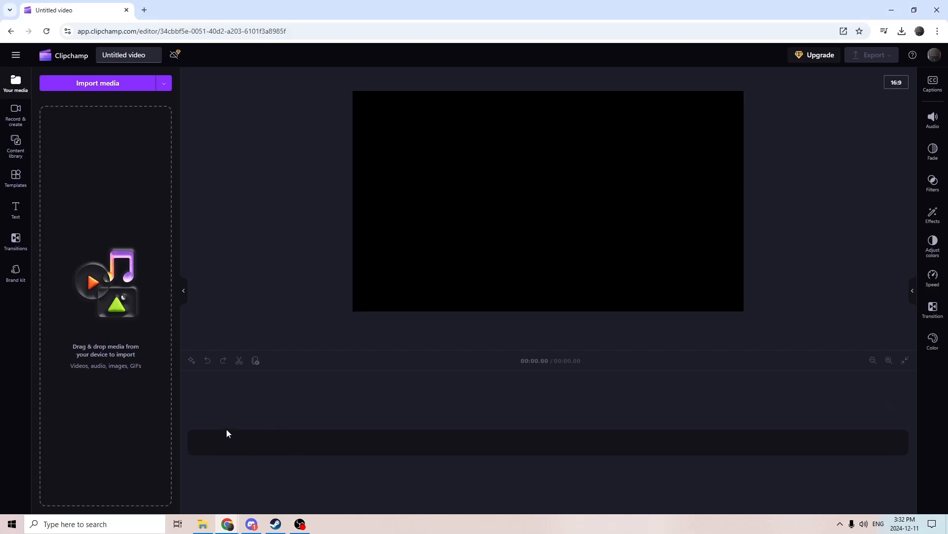
In File Explorer, move gerry01 and gerry02 from the Pictures folder into the example folder.
{"action": "mouse_move", "coordinate": [203, 524]}
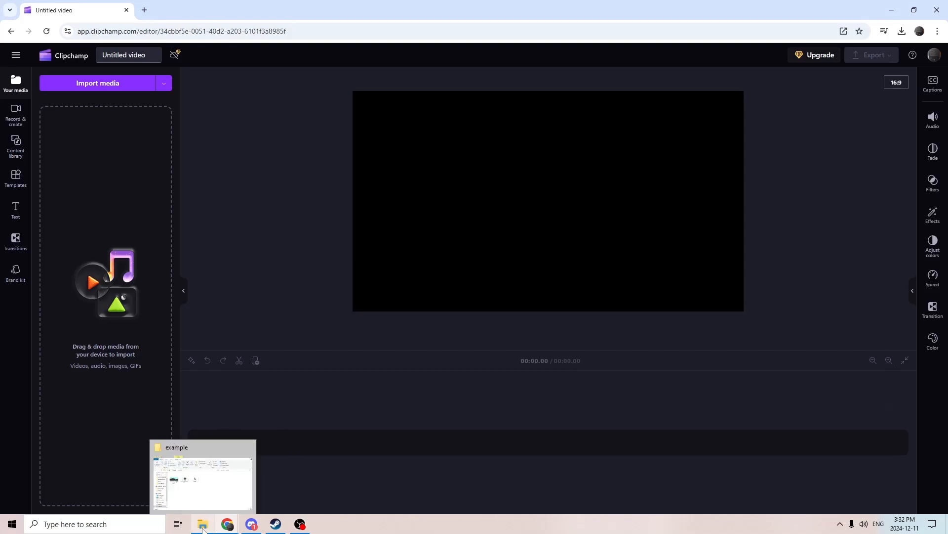
{"action": "left_click", "coordinate": [207, 450]}
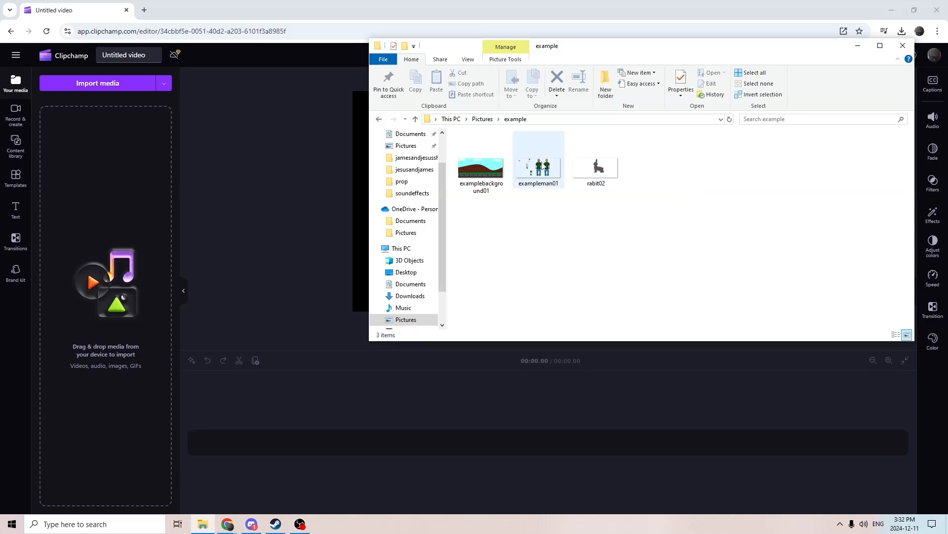
{"action": "left_click", "coordinate": [406, 145]}
{"action": "scroll", "coordinate": [662, 220], "scroll_direction": "down", "scroll_amount": 3}
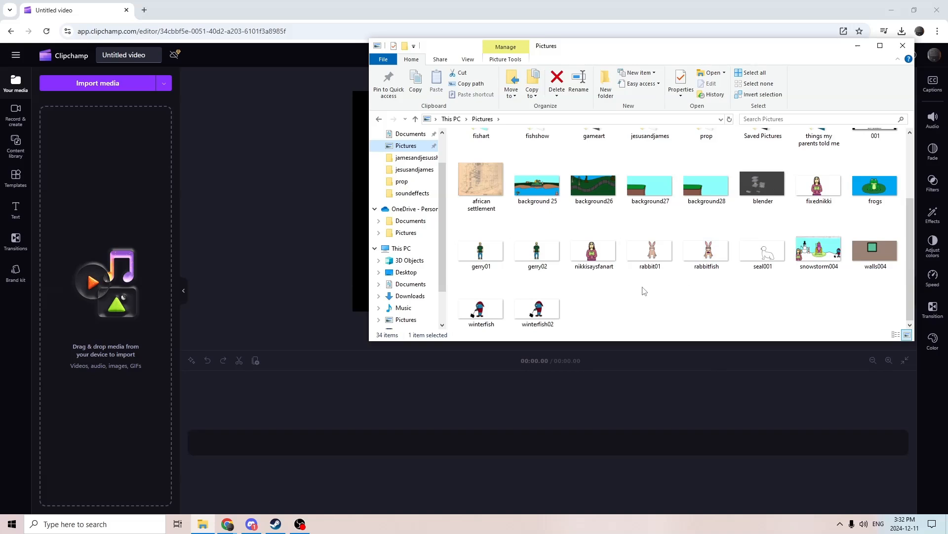
{"action": "left_click", "coordinate": [637, 303]}
{"action": "left_click", "coordinate": [529, 248]}
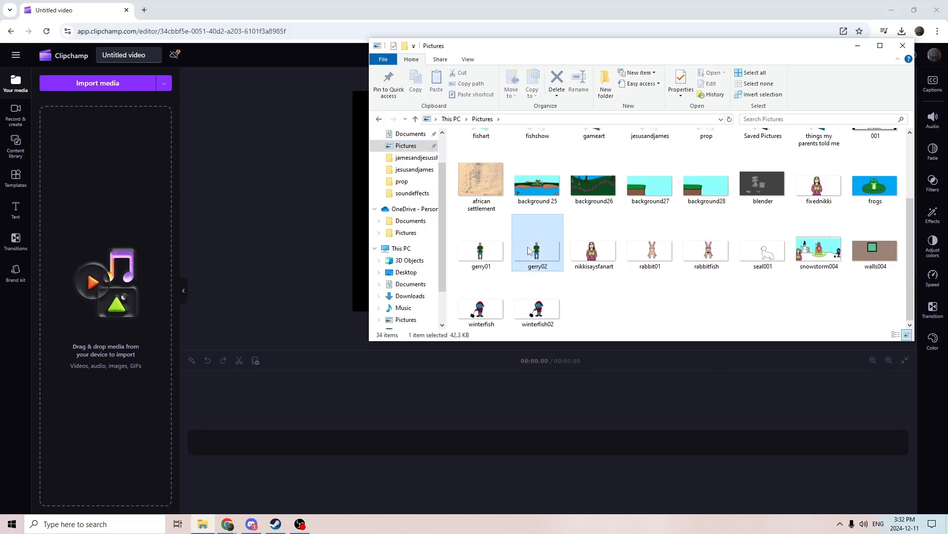
{"action": "left_click", "coordinate": [487, 245], "text": "ctrl"}
{"action": "scroll", "coordinate": [573, 242], "scroll_direction": "up", "scroll_amount": 2}
{"action": "scroll", "coordinate": [573, 247], "scroll_direction": "down", "scroll_amount": 1}
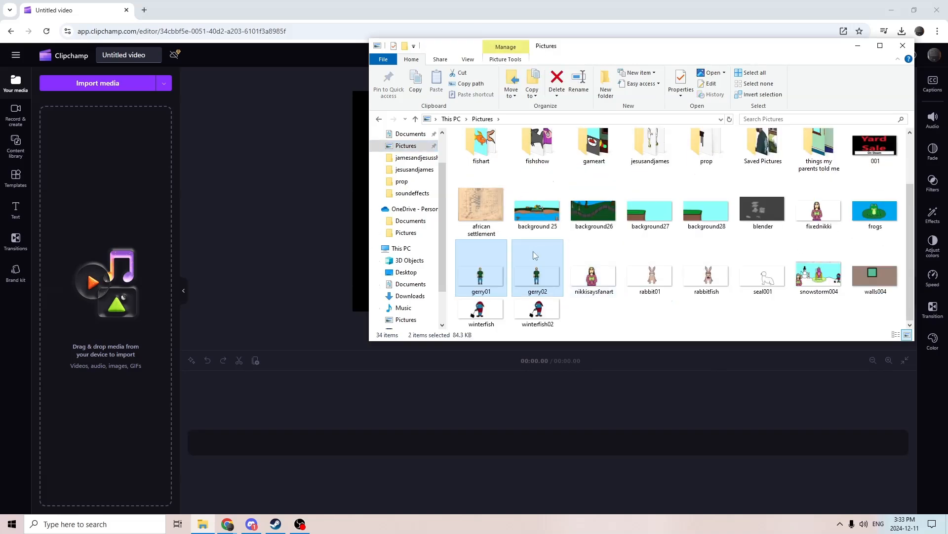
{"action": "left_click_drag", "start_coordinate": [541, 263], "coordinate": [820, 162]}
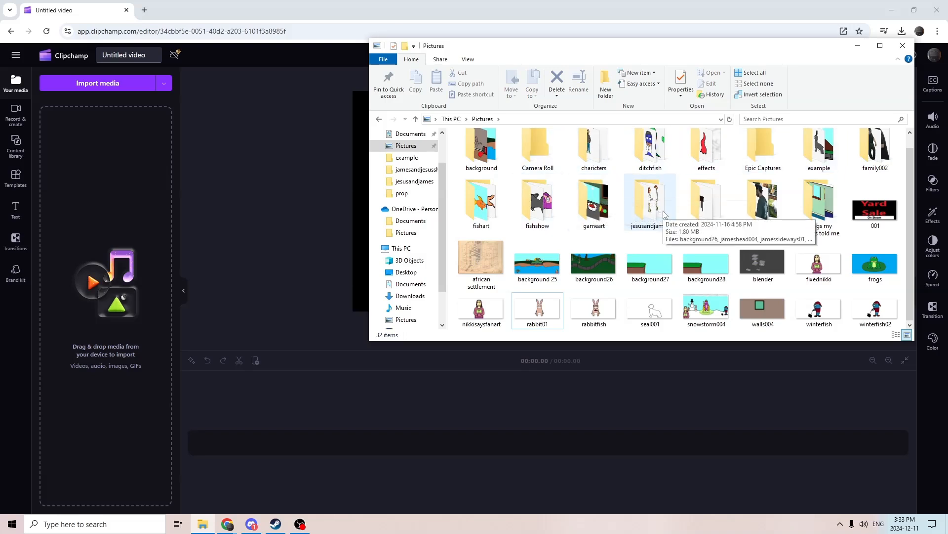
Open the example folder, view the rabit02 image and close the viewer.
{"action": "double_click", "coordinate": [819, 148]}
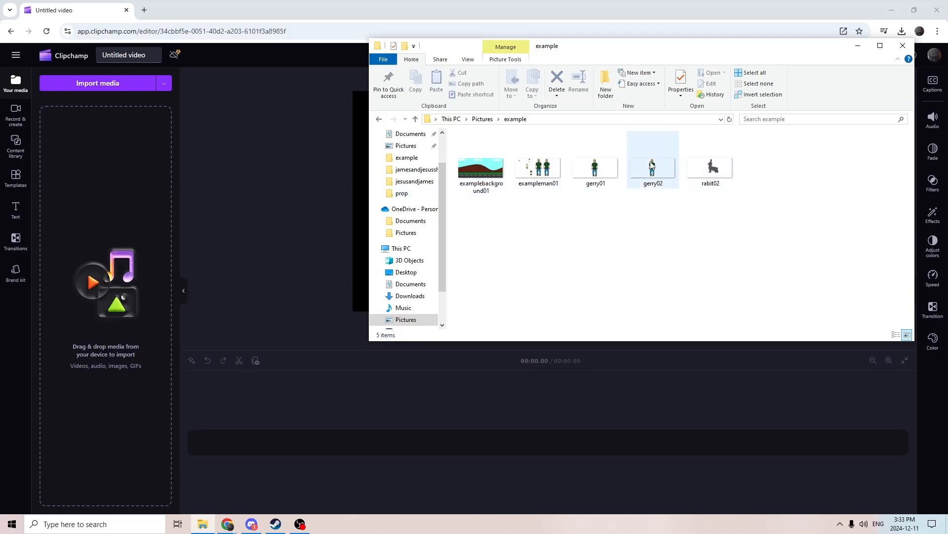
{"action": "left_click", "coordinate": [712, 171]}
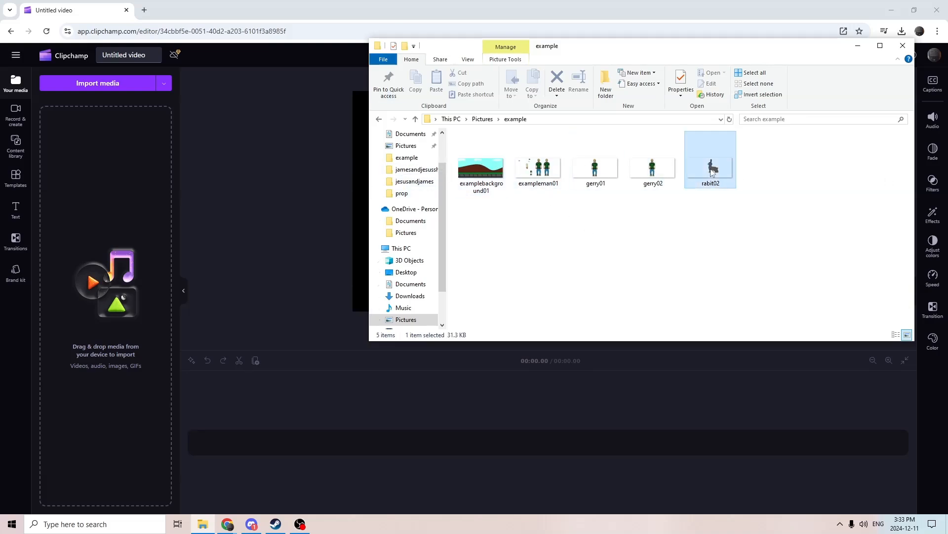
{"action": "double_click", "coordinate": [712, 172]}
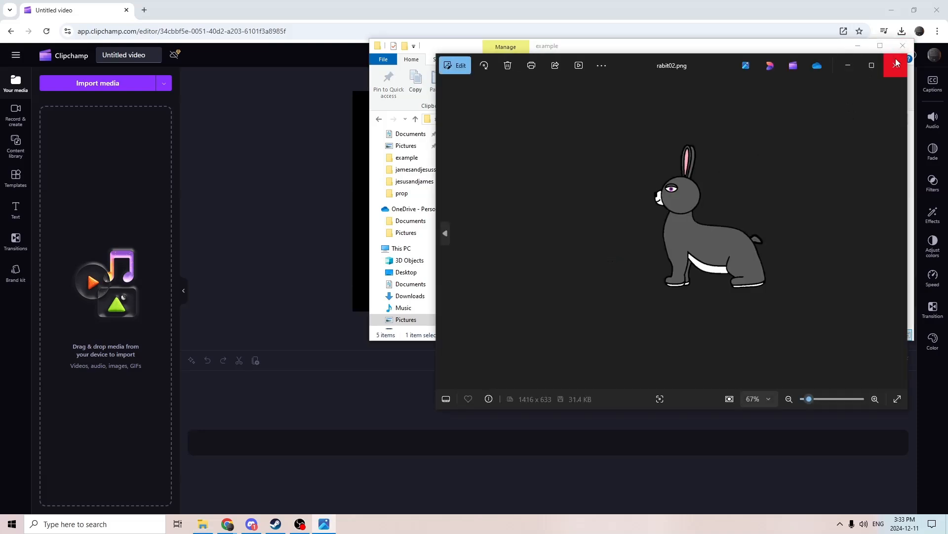
{"action": "left_click", "coordinate": [896, 58]}
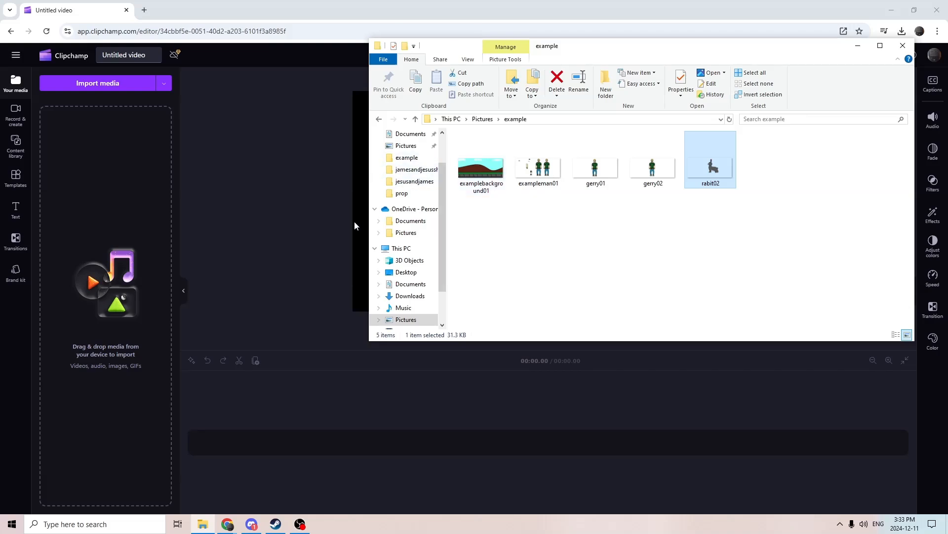
Import examplebackground01 into the Clipchamp project and place it at the start of the timeline.
{"action": "left_click_drag", "start_coordinate": [492, 168], "coordinate": [102, 365]}
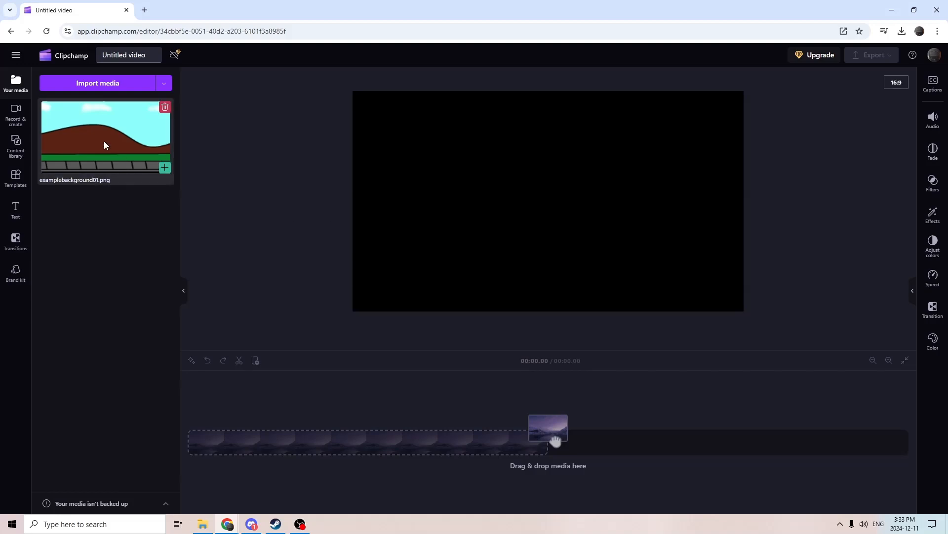
{"action": "left_click_drag", "start_coordinate": [104, 144], "coordinate": [272, 442]}
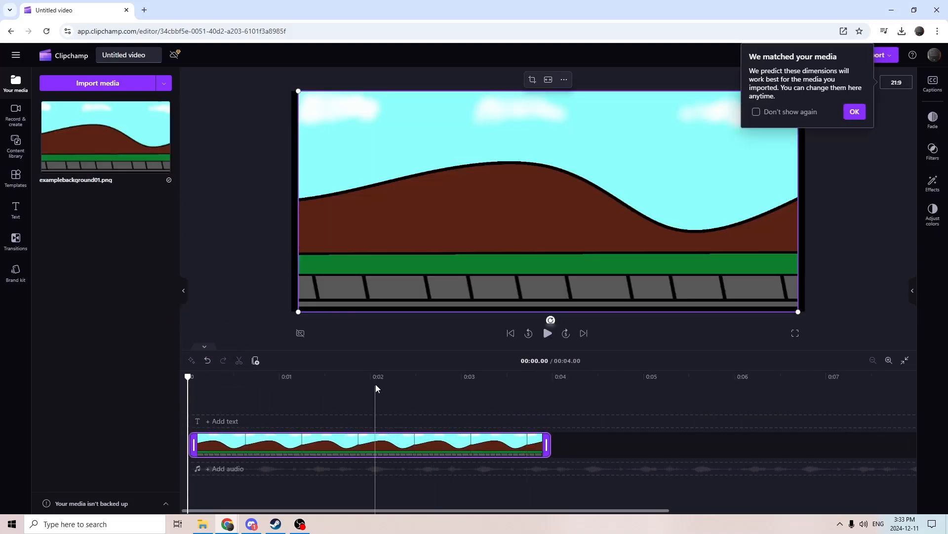
Make the background image fill the video frame and adjust its vertical position slightly.
{"action": "left_click", "coordinate": [548, 80]}
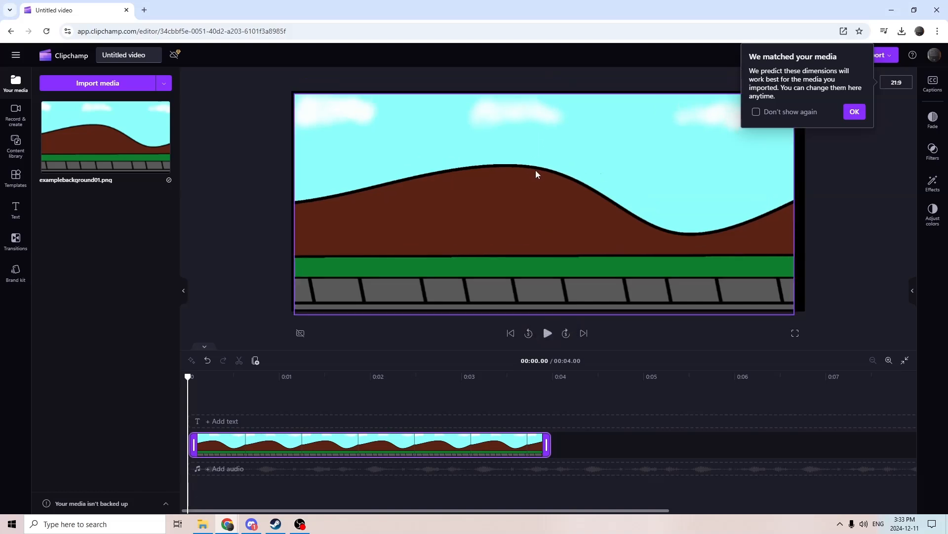
{"action": "left_click", "coordinate": [534, 171]}
{"action": "left_click", "coordinate": [542, 80]}
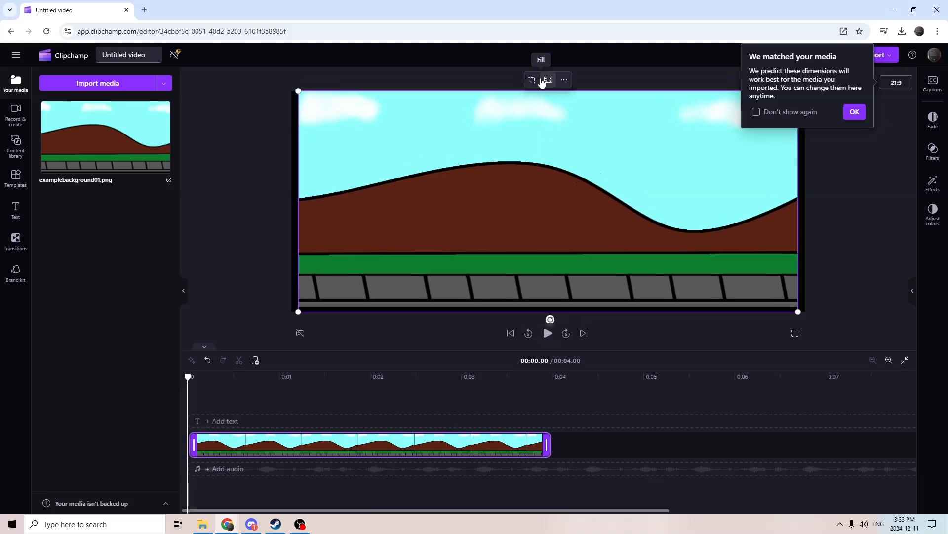
{"action": "left_click", "coordinate": [548, 80]}
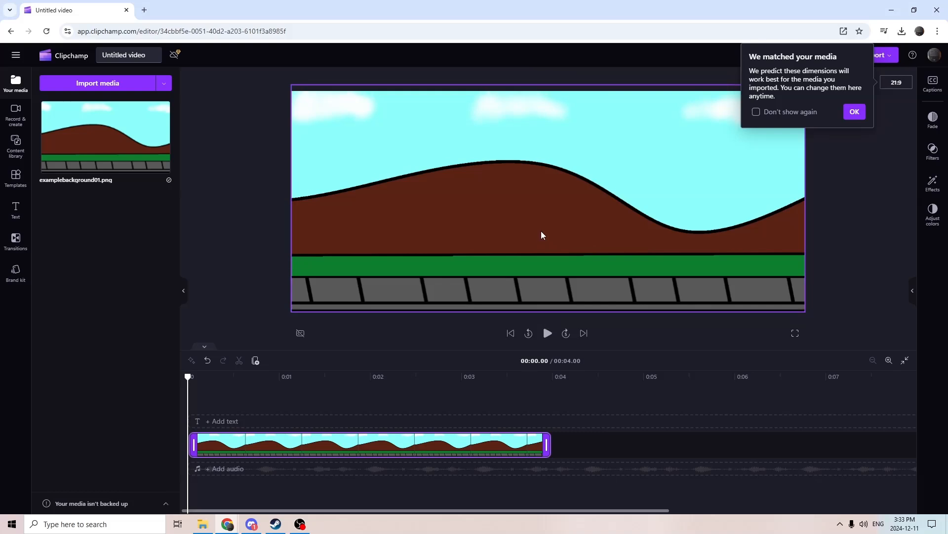
{"action": "left_click_drag", "start_coordinate": [542, 235], "coordinate": [542, 235]}
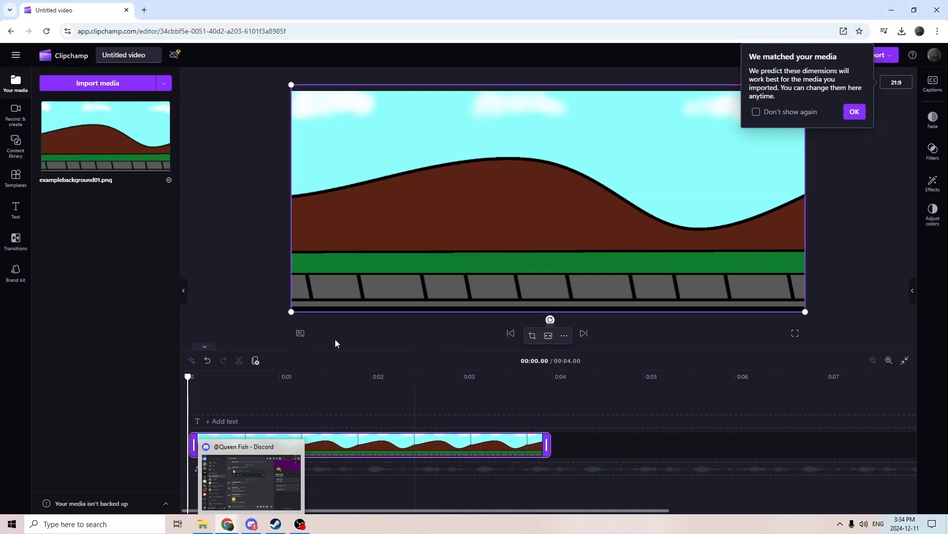
Import gerry01 and gerry02 from the example folder into the project's media and select gerry01 there.
{"action": "left_click", "coordinate": [204, 527]}
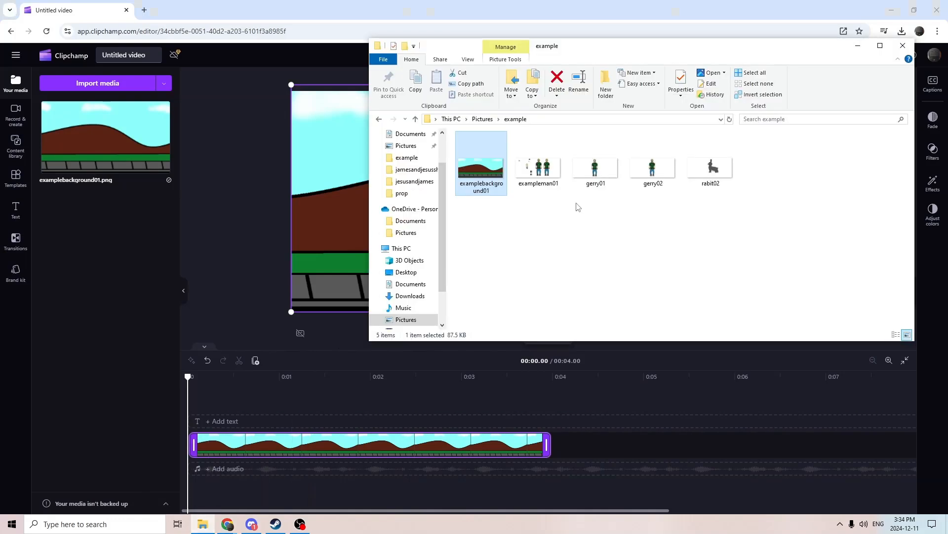
{"action": "left_click", "coordinate": [570, 239]}
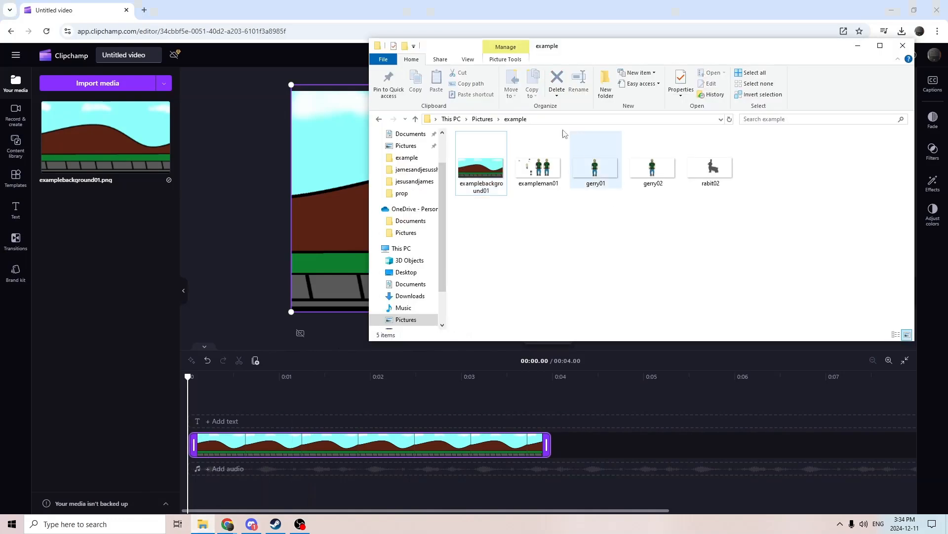
{"action": "left_click", "coordinate": [602, 171]}
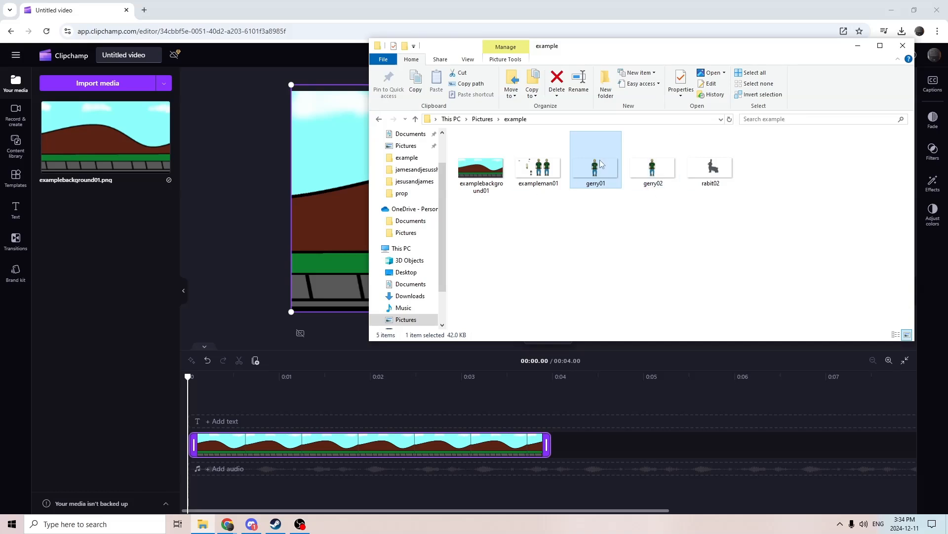
{"action": "left_click_drag", "start_coordinate": [602, 167], "coordinate": [106, 282]}
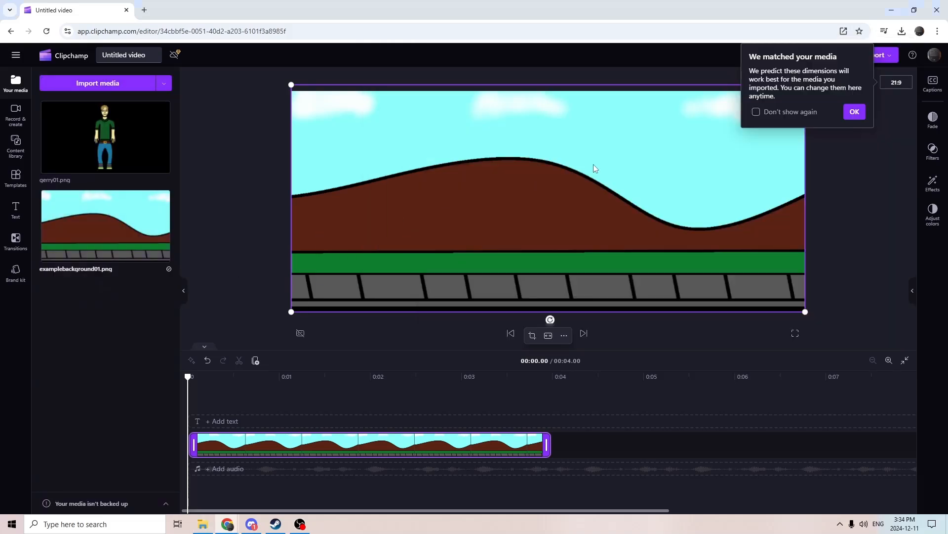
{"action": "left_click", "coordinate": [856, 117]}
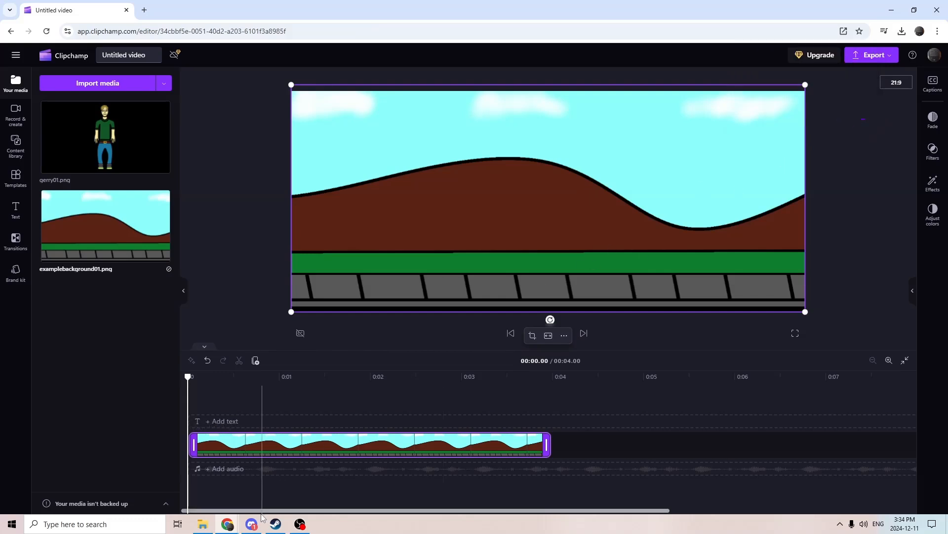
{"action": "left_click", "coordinate": [210, 520]}
{"action": "left_click_drag", "start_coordinate": [652, 168], "coordinate": [154, 144]}
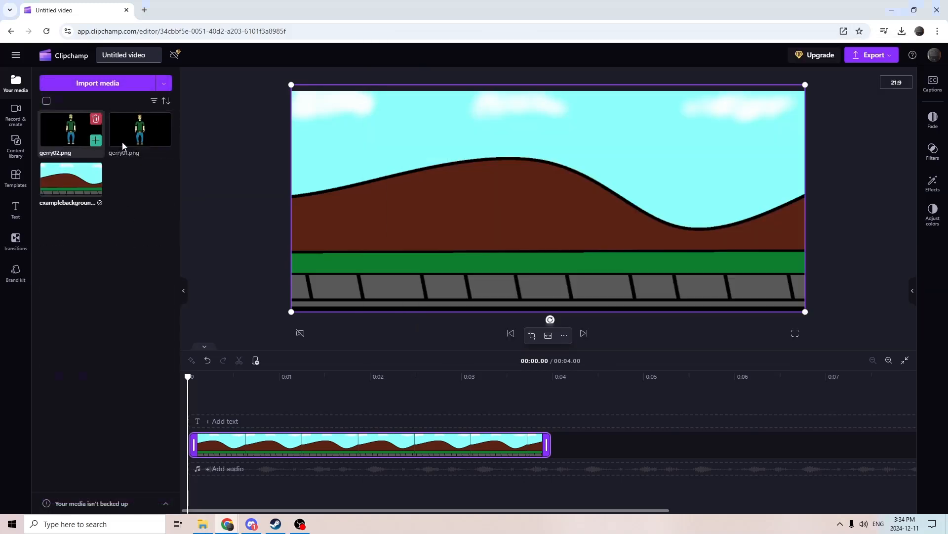
{"action": "left_click", "coordinate": [147, 134]}
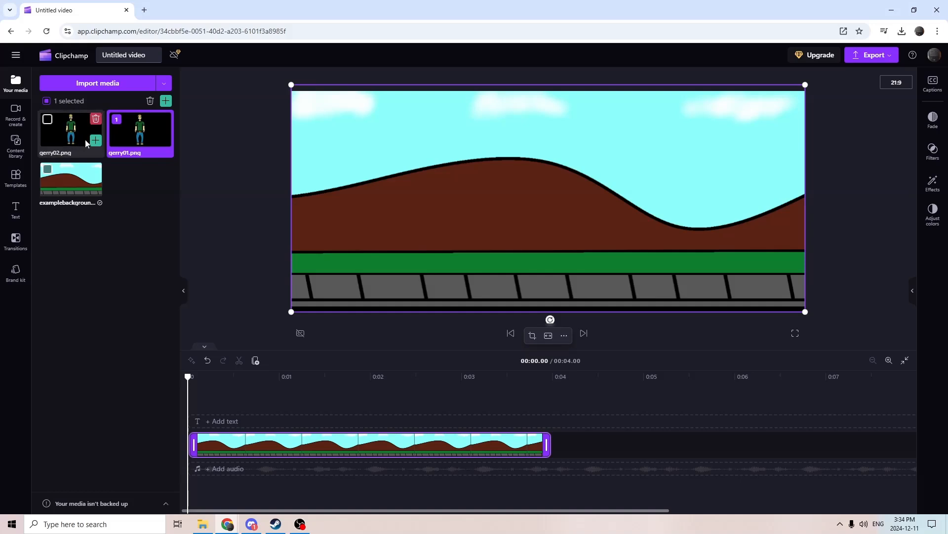
Place gerry01 above the background at the start of the timeline and gerry02 on its own track above gerry01.
{"action": "left_click_drag", "start_coordinate": [147, 153], "coordinate": [316, 417]}
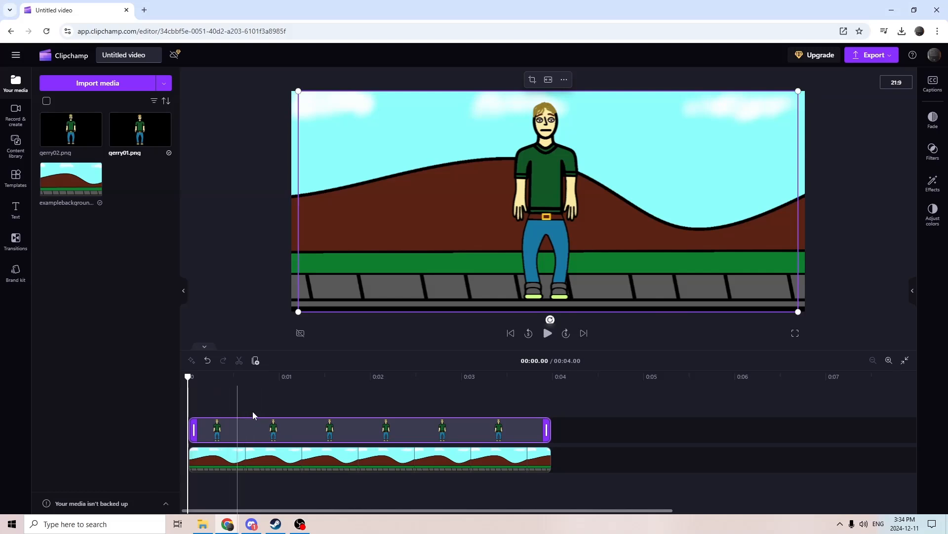
{"action": "left_click", "coordinate": [60, 134]}
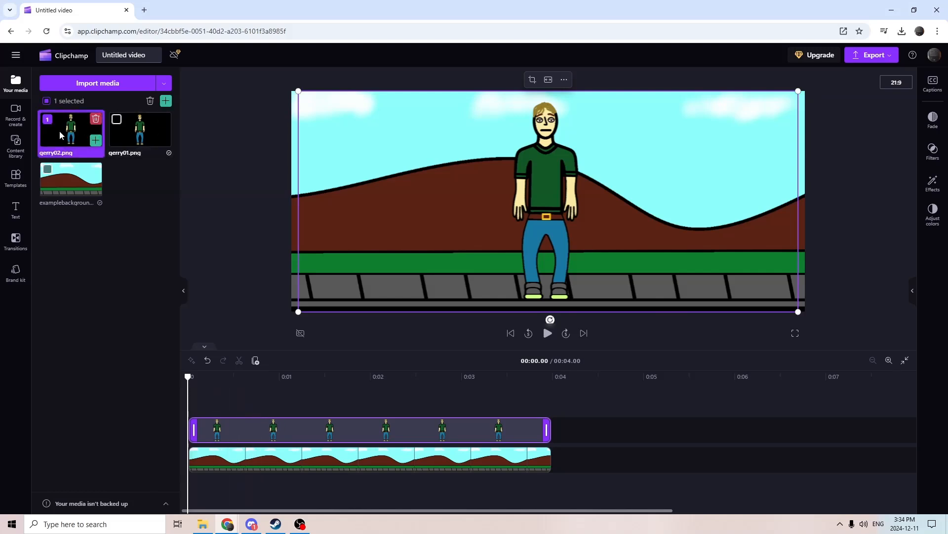
{"action": "left_click_drag", "start_coordinate": [60, 134], "coordinate": [268, 413]}
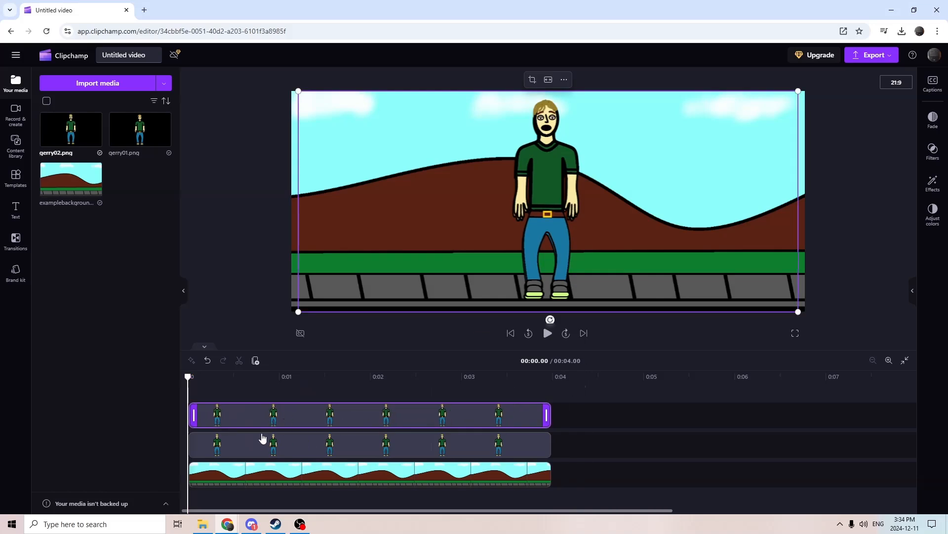
Nudge the gerry02 layer slightly down in the frame so the figure lines up with gerry01.
{"action": "left_click", "coordinate": [345, 442], "text": "shift"}
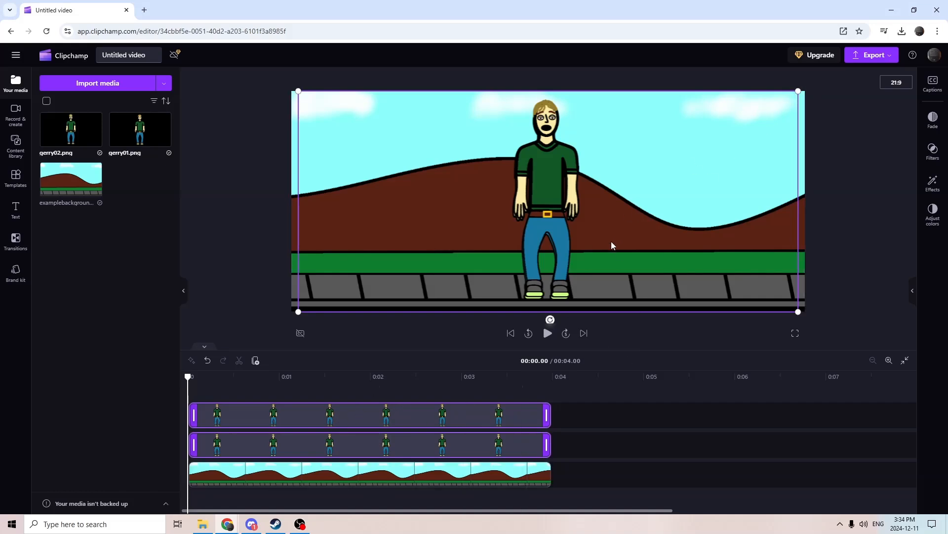
{"action": "left_click", "coordinate": [607, 408]}
{"action": "left_click", "coordinate": [496, 417]}
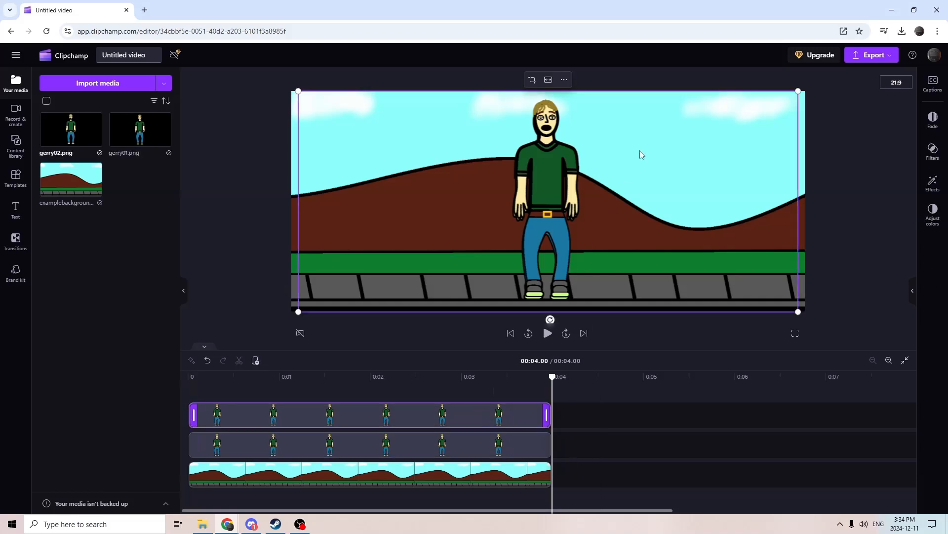
{"action": "left_click_drag", "start_coordinate": [640, 151], "coordinate": [623, 178]}
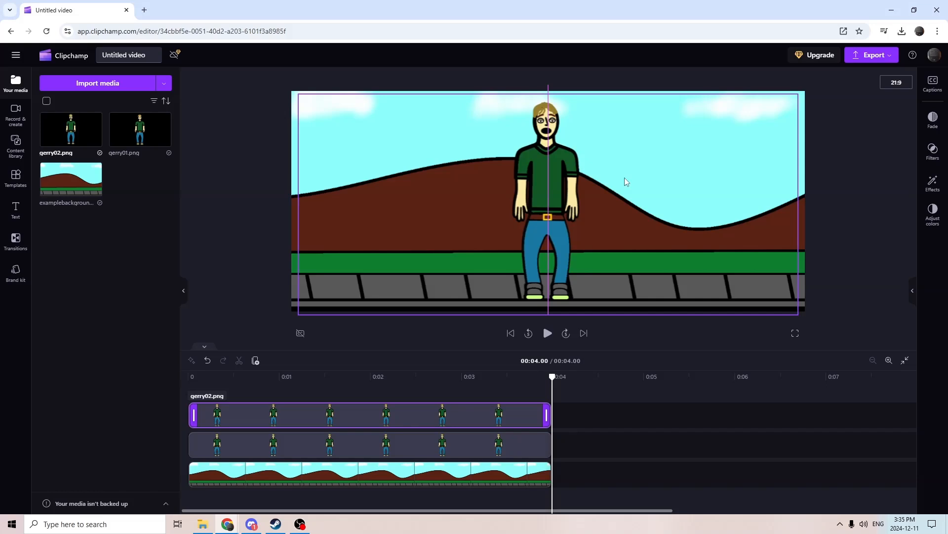
{"action": "left_click_drag", "start_coordinate": [625, 178], "coordinate": [624, 177]}
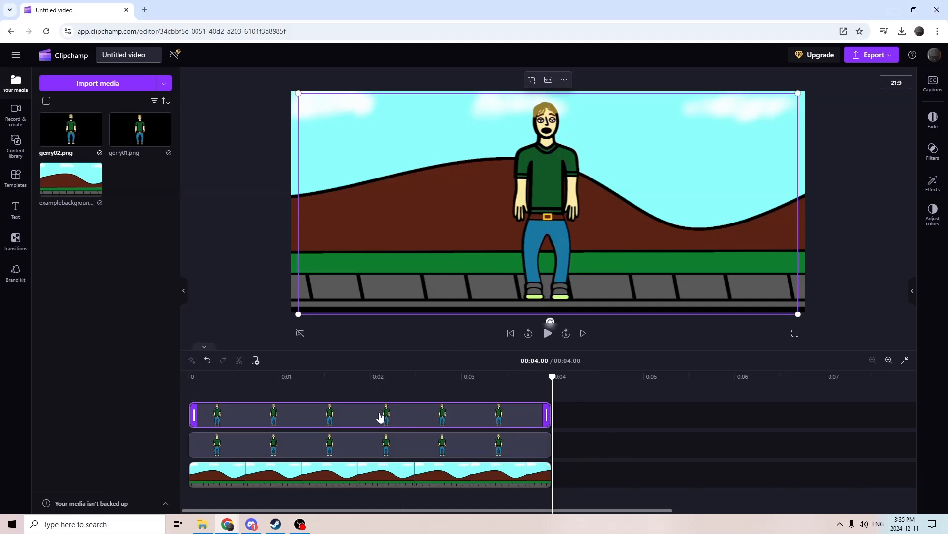
Scale both gerry layers down together to about two thirds size and stand the figure on the sidewalk in the scene's left part.
{"action": "left_click", "coordinate": [323, 443], "text": "shift"}
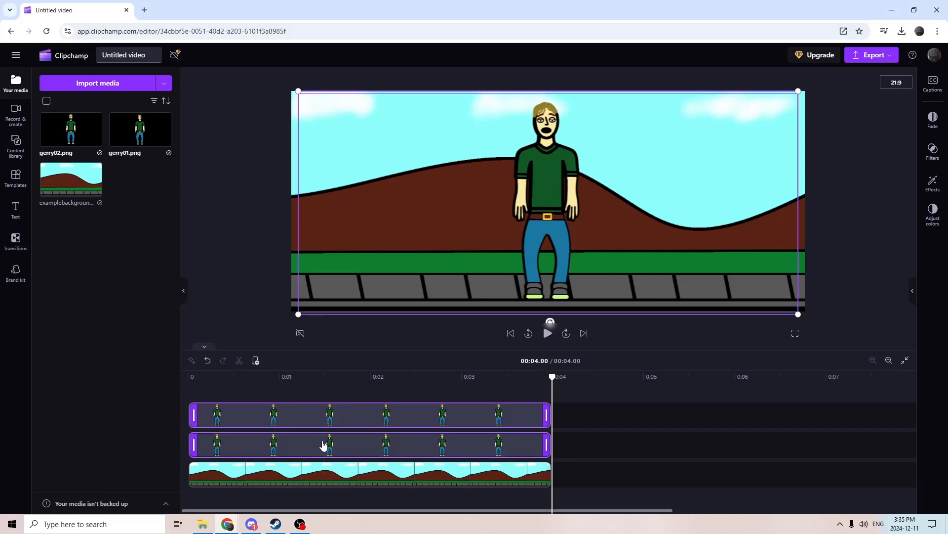
{"action": "left_click_drag", "start_coordinate": [797, 91], "coordinate": [627, 193]}
{"action": "left_click_drag", "start_coordinate": [565, 227], "coordinate": [384, 269]}
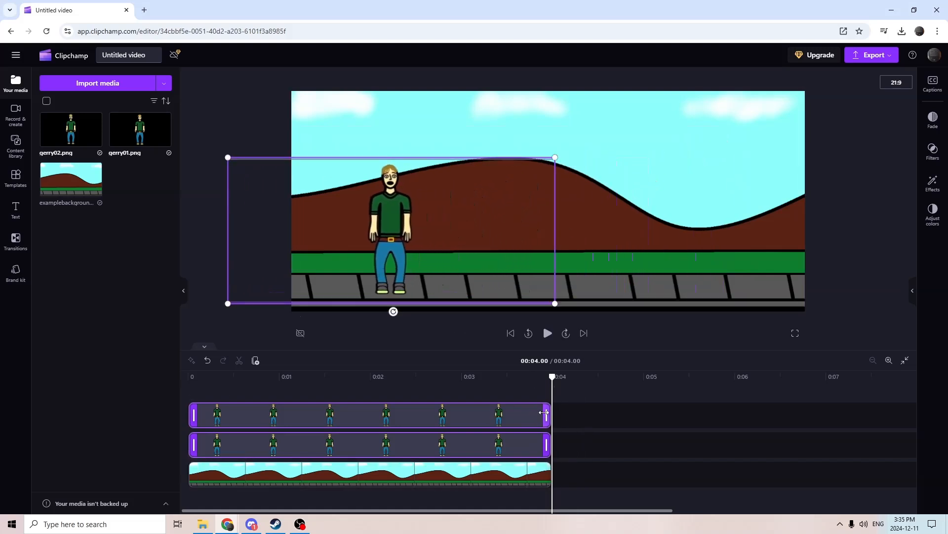
Trim the ends of both gerry clips together to about 0.5 seconds.
{"action": "left_click_drag", "start_coordinate": [546, 414], "coordinate": [386, 415]}
{"action": "left_click_drag", "start_coordinate": [330, 409], "coordinate": [233, 413]}
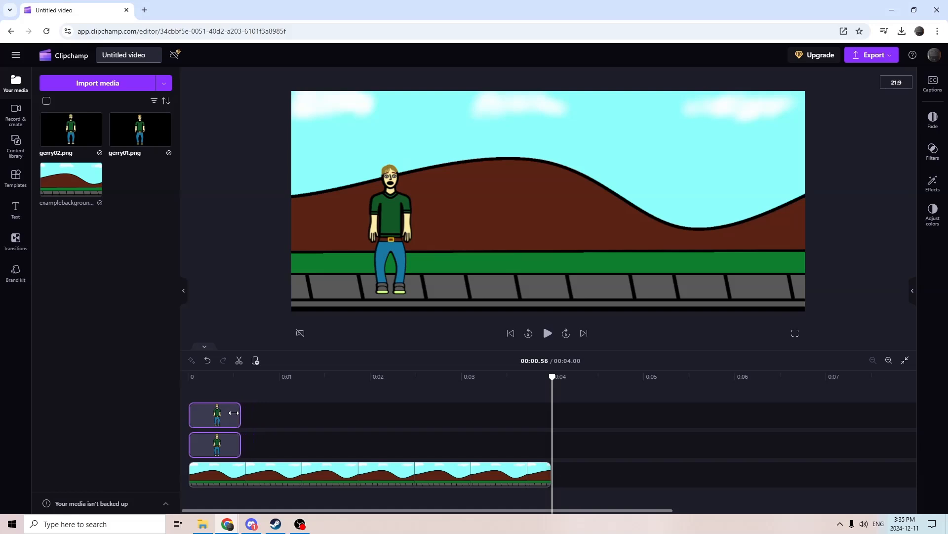
{"action": "left_click", "coordinate": [265, 394]}
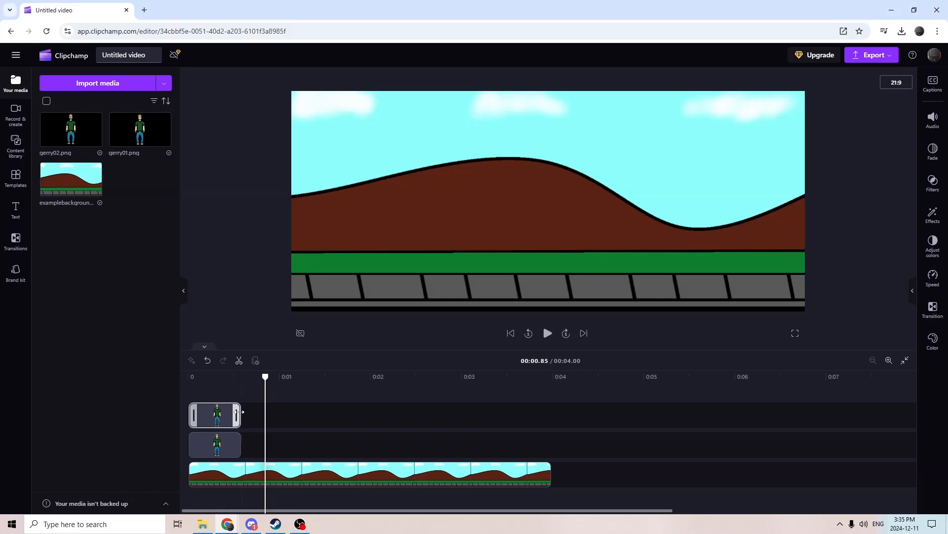
{"action": "left_click", "coordinate": [215, 382]}
{"action": "mouse_move", "coordinate": [235, 416]}
{"action": "left_mouse_down"}
{"action": "mouse_move", "coordinate": [208, 413]}
{"action": "mouse_move", "coordinate": [235, 416]}
{"action": "left_mouse_up"}
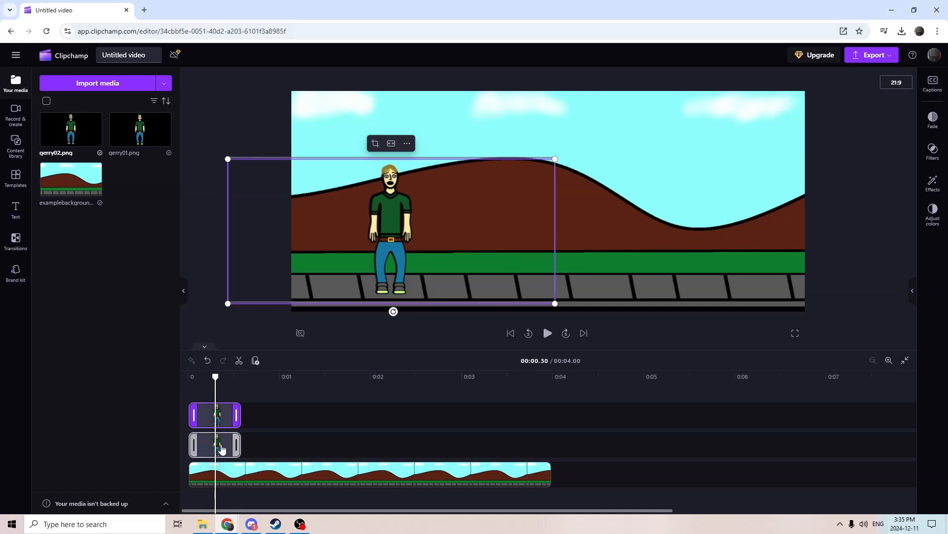
{"action": "left_click", "coordinate": [235, 446], "text": "shift"}
{"action": "mouse_move", "coordinate": [236, 442]}
{"action": "left_mouse_down"}
{"action": "mouse_move", "coordinate": [220, 443]}
{"action": "mouse_move", "coordinate": [230, 443]}
{"action": "left_mouse_up"}
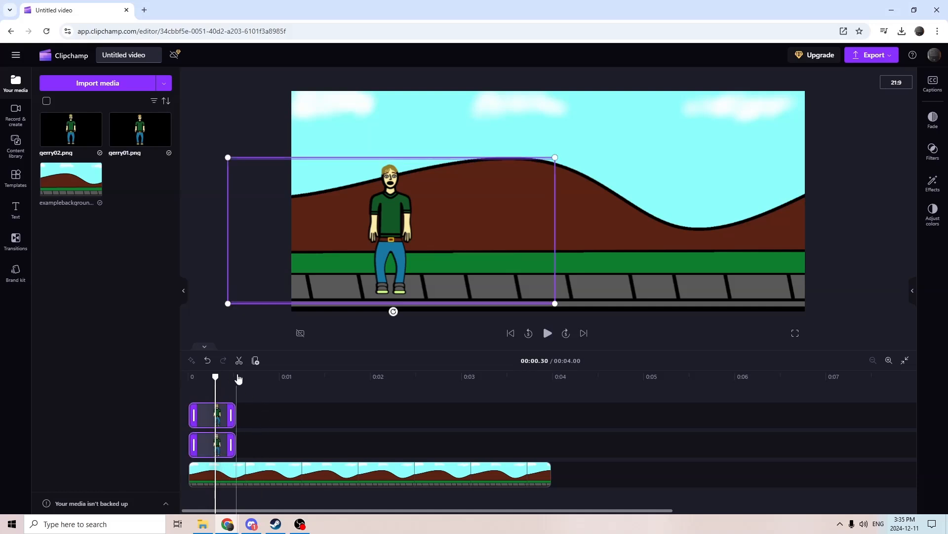
{"action": "left_click", "coordinate": [238, 411]}
{"action": "left_click", "coordinate": [232, 410]}
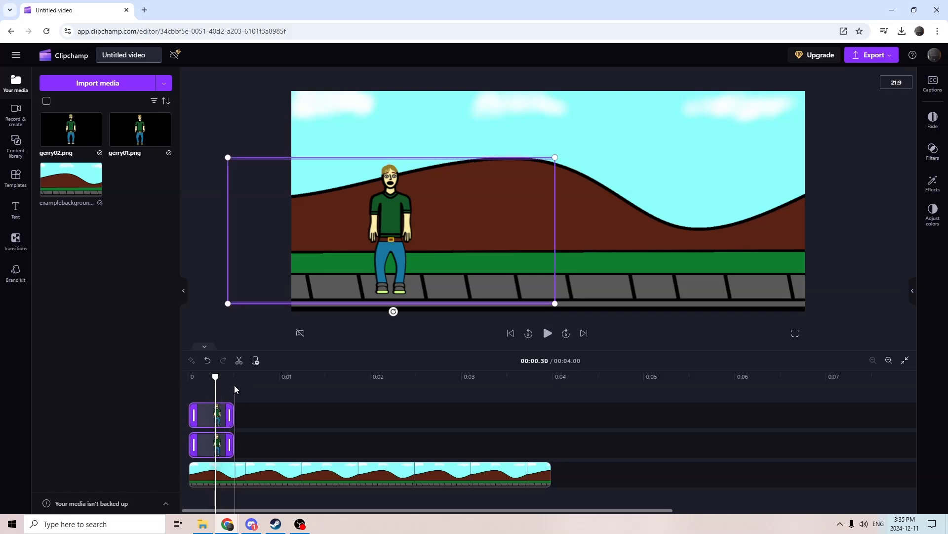
Move the gerry02 clip directly after gerry01 on the same track and play the mouth change.
{"action": "left_click", "coordinate": [276, 413]}
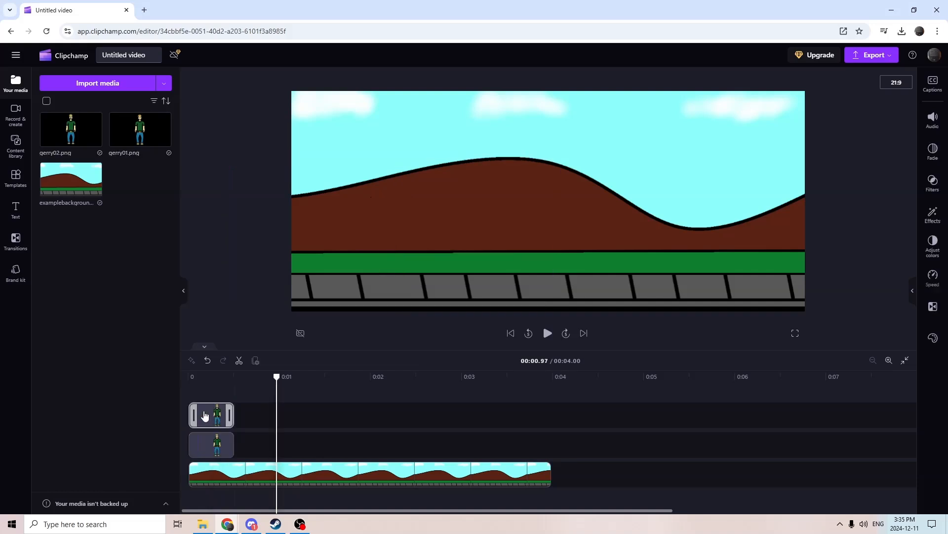
{"action": "left_click_drag", "start_coordinate": [210, 415], "coordinate": [256, 448]}
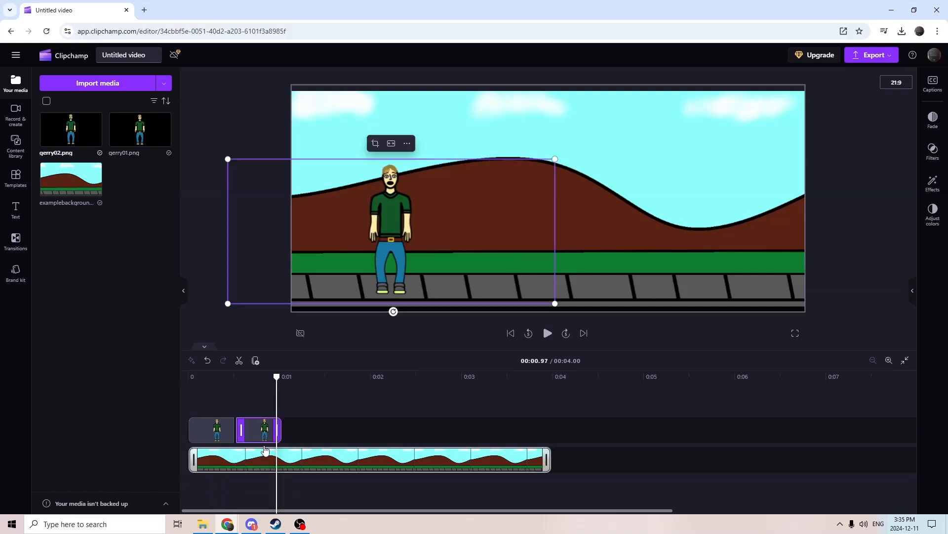
{"action": "left_click", "coordinate": [203, 395]}
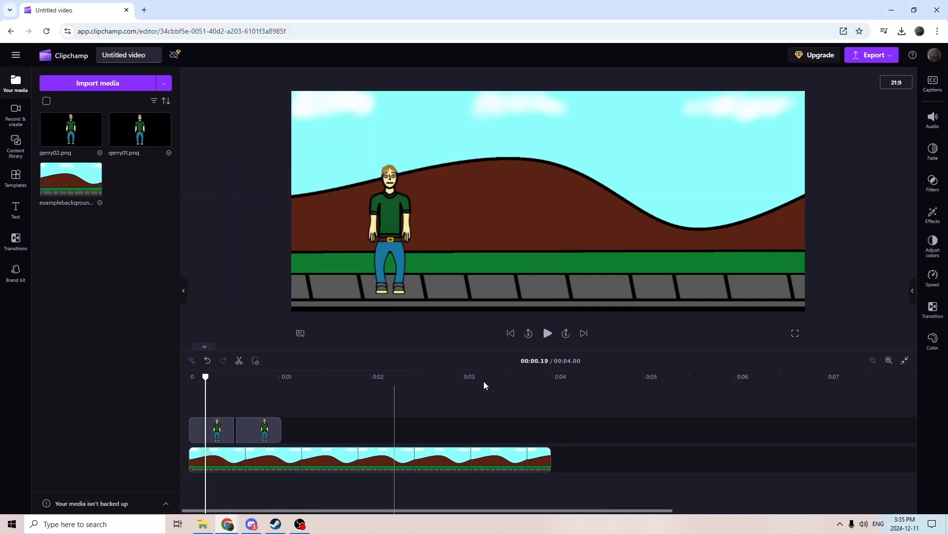
{"action": "left_click", "coordinate": [548, 333]}
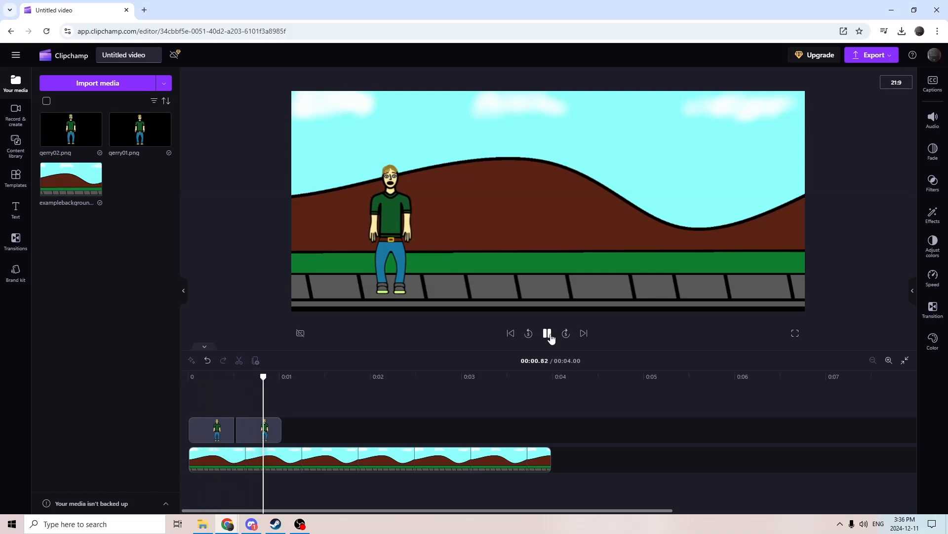
{"action": "left_click", "coordinate": [548, 334]}
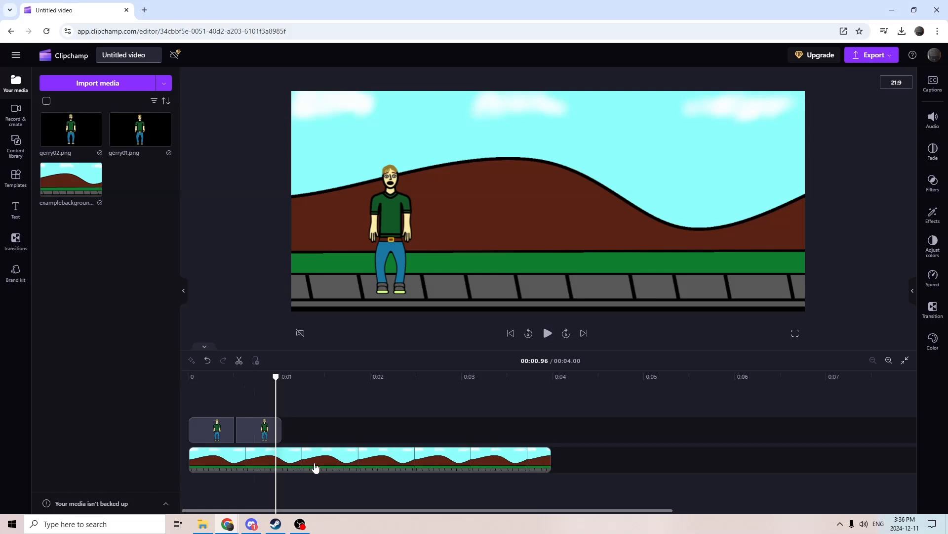
{"action": "left_click", "coordinate": [349, 294]}
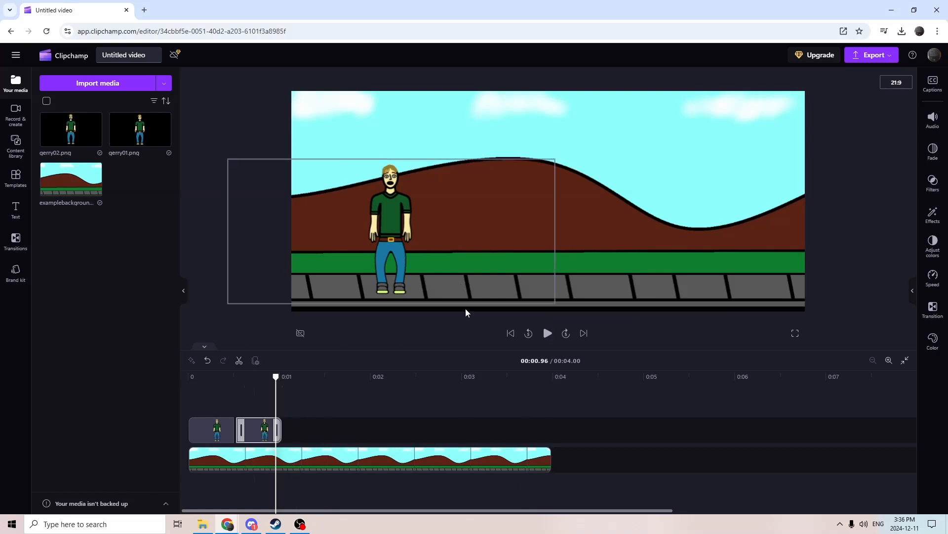
Duplicate the gerry01 clip, place the copy directly after gerry02 and play the sequence.
{"action": "left_click", "coordinate": [210, 429]}
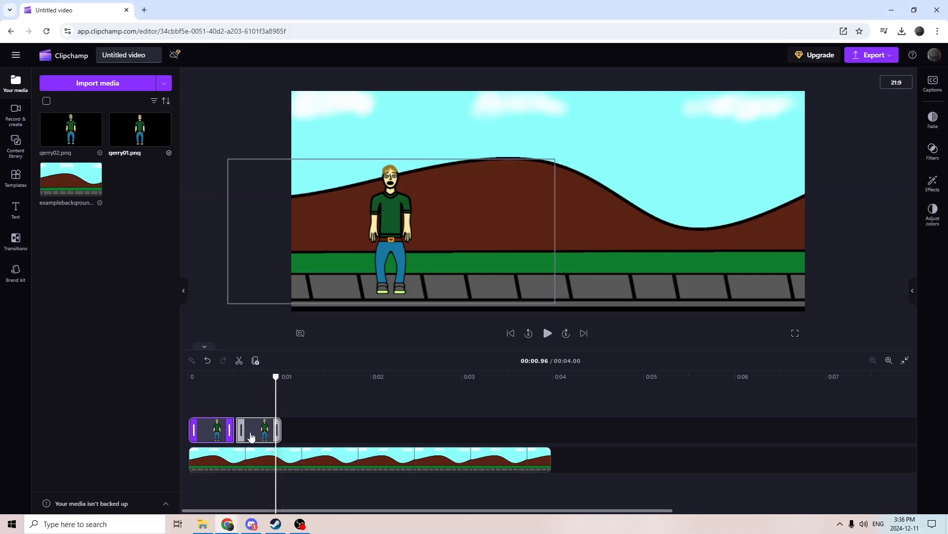
{"action": "right_click", "coordinate": [216, 432]}
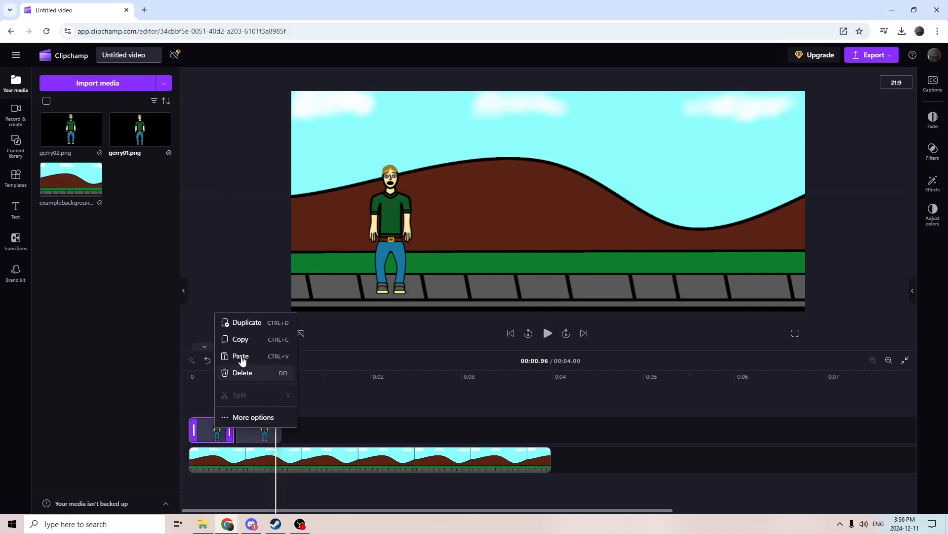
{"action": "left_click", "coordinate": [255, 322]}
{"action": "left_click_drag", "start_coordinate": [267, 423], "coordinate": [309, 448]}
{"action": "left_click", "coordinate": [207, 392]}
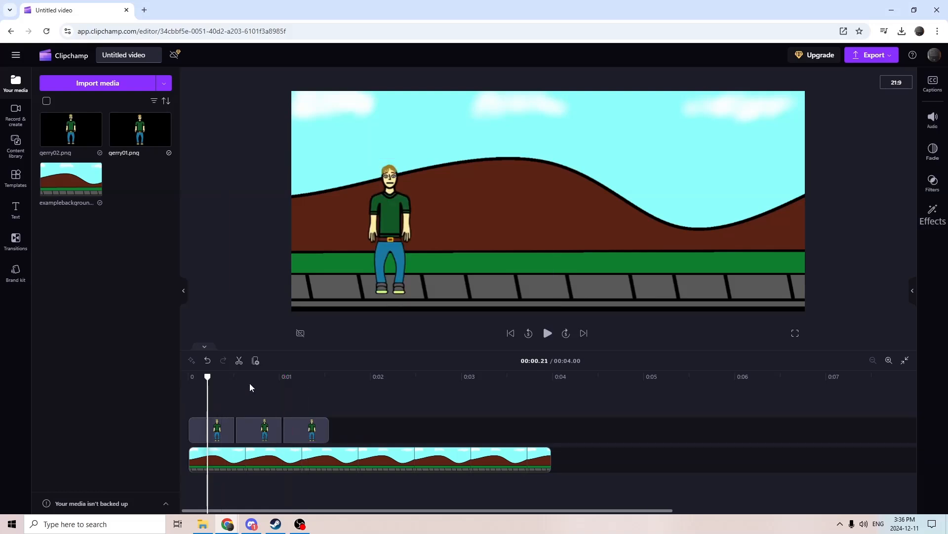
{"action": "left_click", "coordinate": [547, 334]}
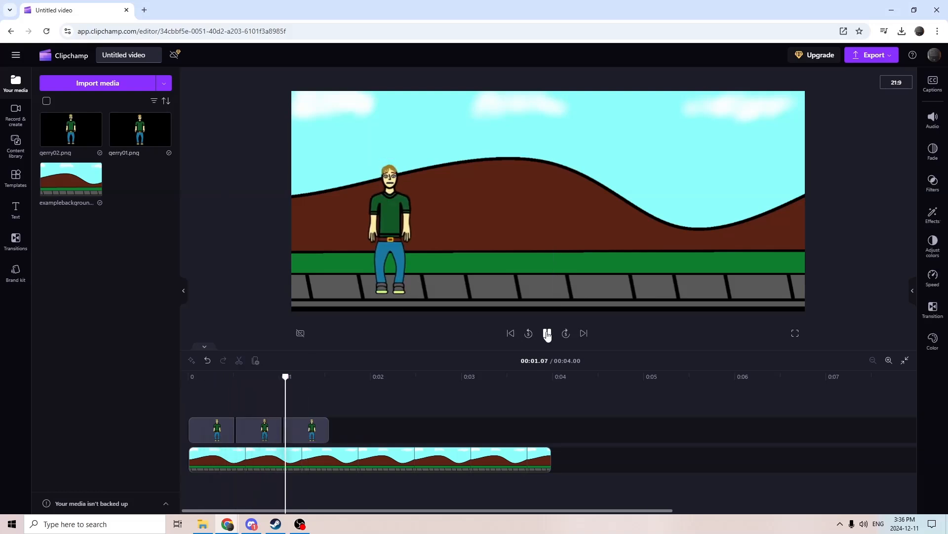
{"action": "left_click", "coordinate": [548, 334]}
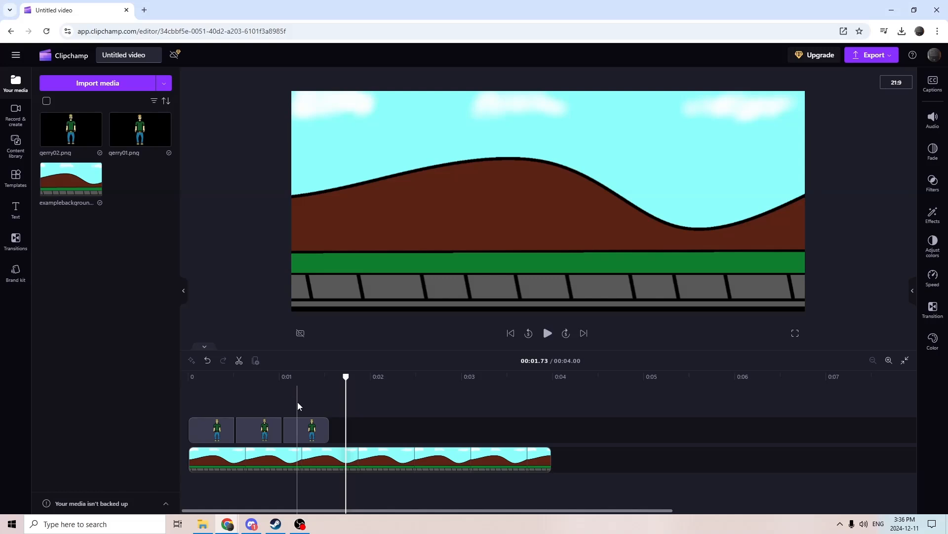
Split the second gerry01 clip at 1.20 seconds and move its remainder along the track to about 2.8 seconds.
{"action": "left_click", "coordinate": [298, 428]}
{"action": "right_click", "coordinate": [310, 428]}
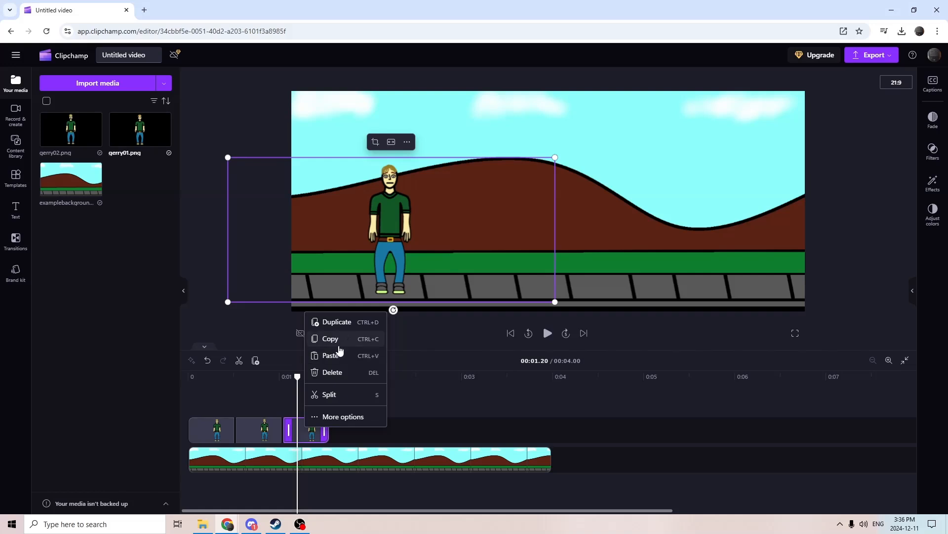
{"action": "left_click", "coordinate": [339, 394]}
{"action": "left_click_drag", "start_coordinate": [318, 433], "coordinate": [465, 430]}
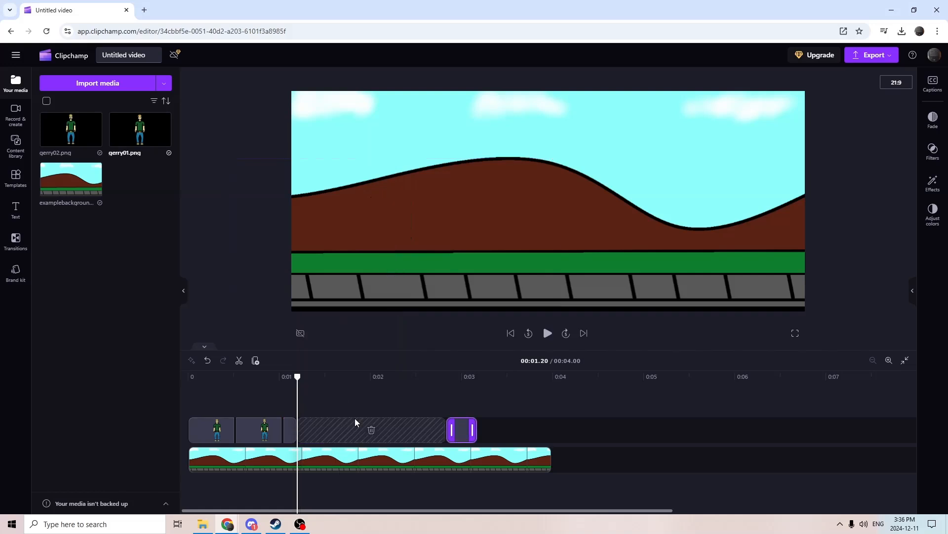
Duplicate the gerry02 clip, place the copy right after the short gerry01 piece and lengthen it to about one second.
{"action": "mouse_move", "coordinate": [346, 419]}
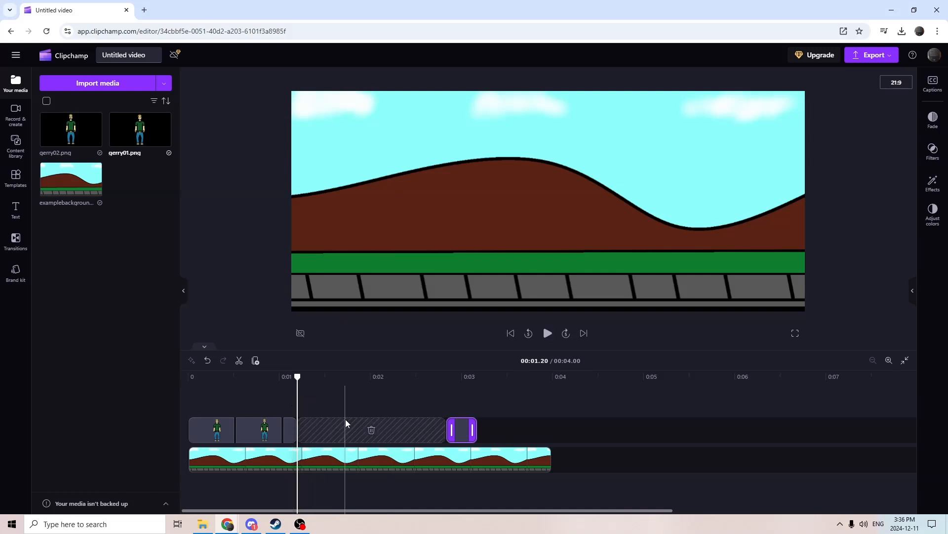
{"action": "left_click", "coordinate": [321, 402]}
{"action": "left_click", "coordinate": [229, 425]}
{"action": "left_click", "coordinate": [265, 412]}
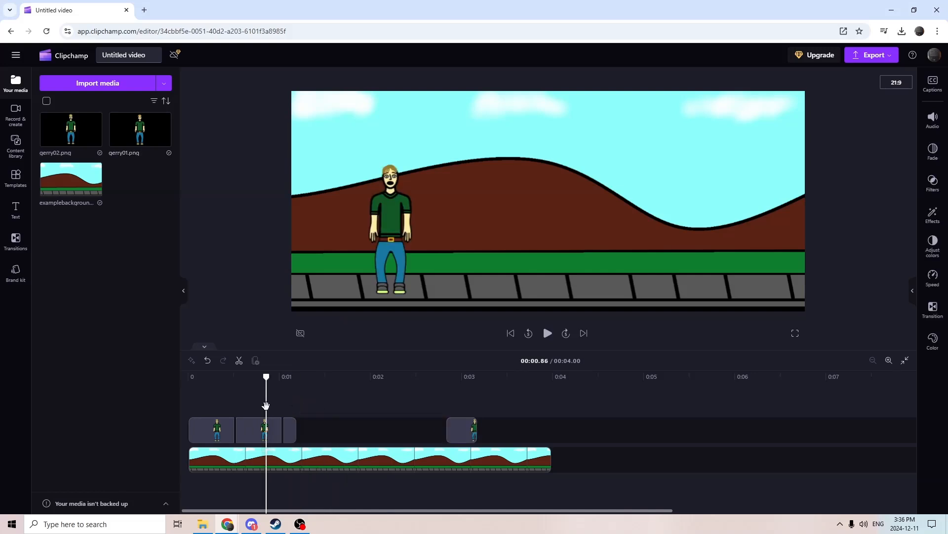
{"action": "right_click", "coordinate": [257, 428]}
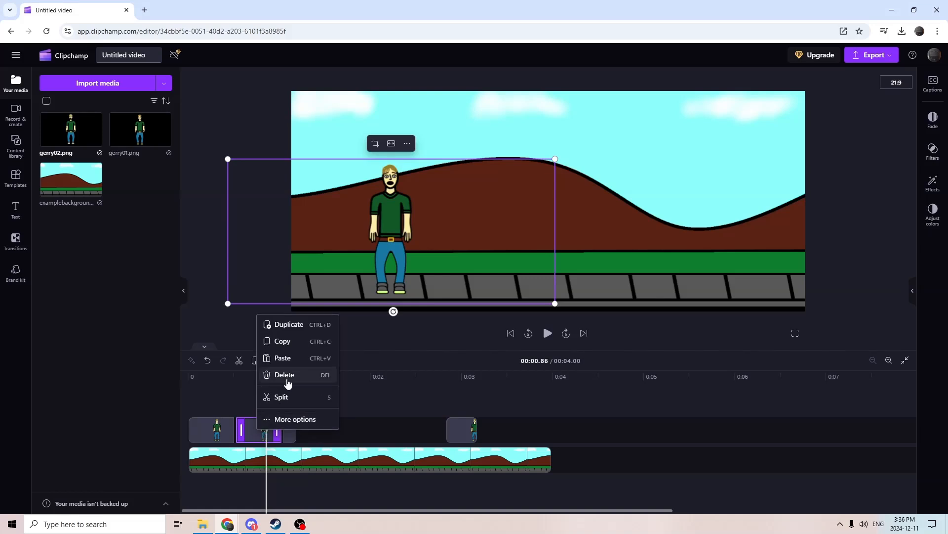
{"action": "left_click", "coordinate": [290, 325]}
{"action": "left_click_drag", "start_coordinate": [310, 418], "coordinate": [386, 430]}
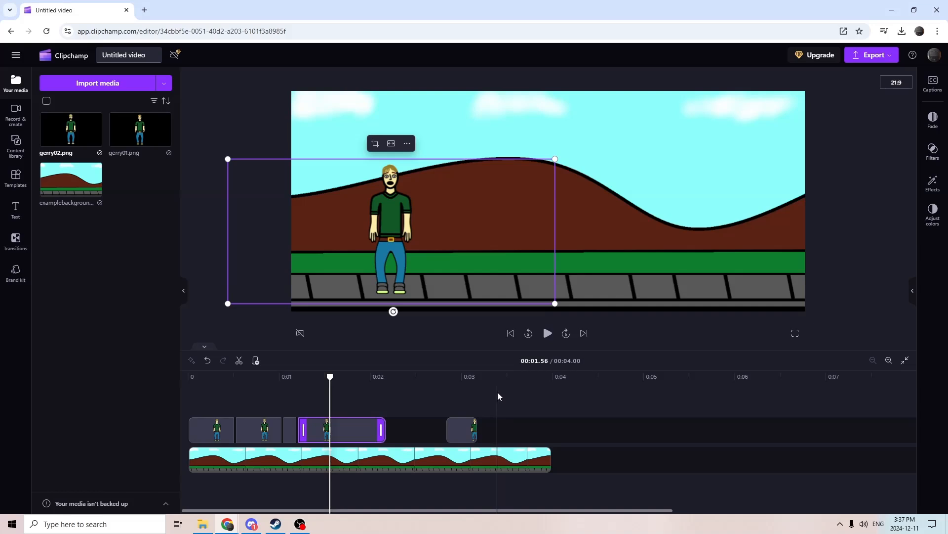
Scrub through the first 1.5 seconds of the timeline to review the alternating mouth poses.
{"action": "left_click", "coordinate": [282, 388]}
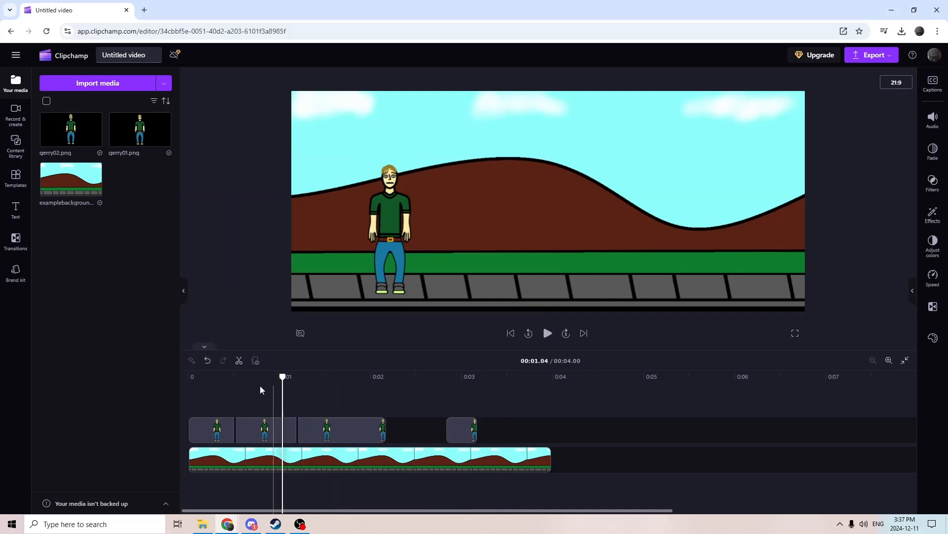
{"action": "left_click", "coordinate": [213, 383]}
{"action": "left_click", "coordinate": [258, 385]}
{"action": "left_click", "coordinate": [296, 384]}
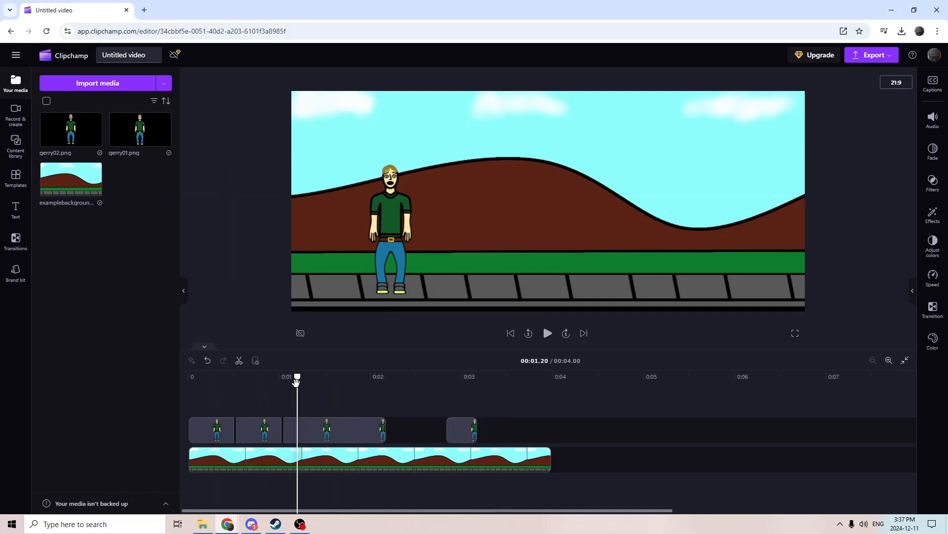
{"action": "left_click", "coordinate": [320, 387]}
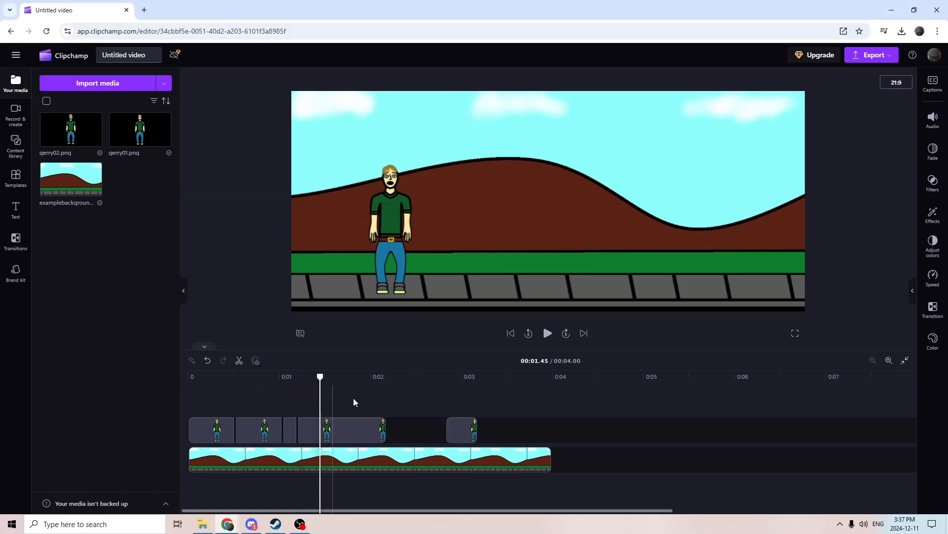
{"action": "left_click", "coordinate": [289, 406]}
{"action": "left_click", "coordinate": [316, 404]}
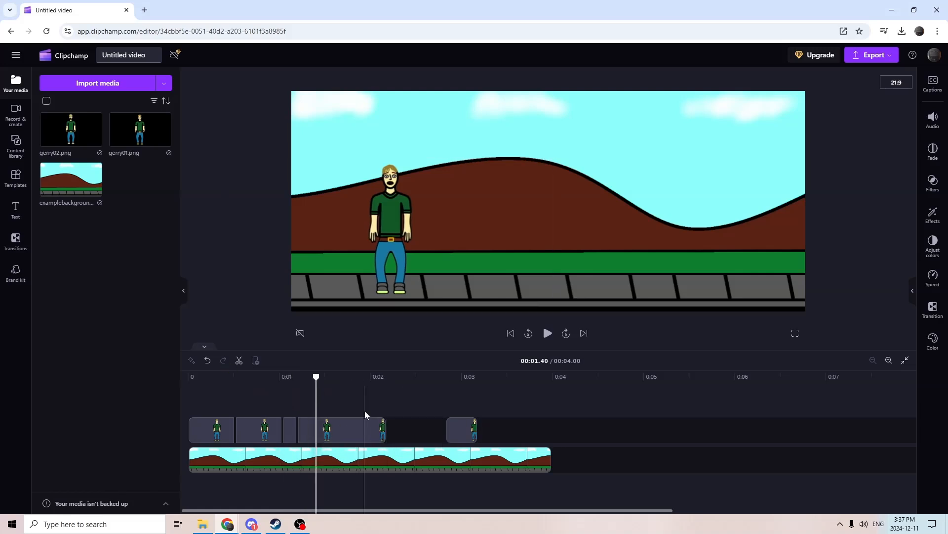
Split the last gerry02 clip at 1.94 seconds and move the cut-off piece behind the gerry01 clip, to about 3.3 seconds.
{"action": "left_click", "coordinate": [365, 410]}
{"action": "left_click", "coordinate": [383, 454]}
{"action": "left_click", "coordinate": [372, 437]}
{"action": "right_click", "coordinate": [374, 439]}
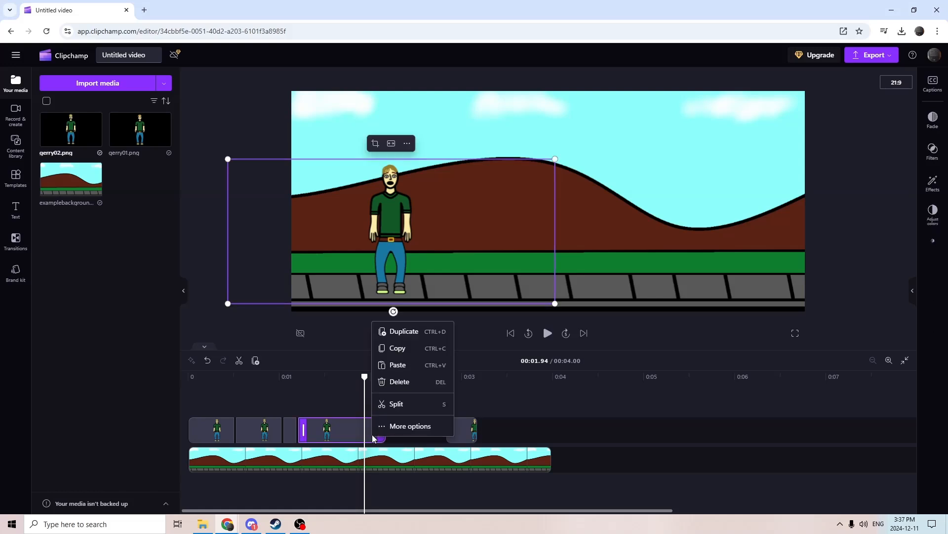
{"action": "left_click", "coordinate": [391, 403]}
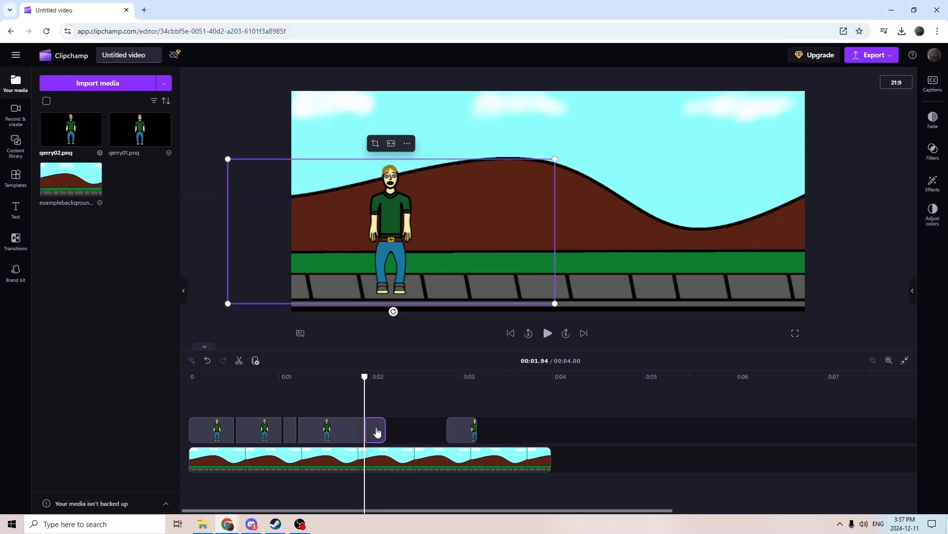
{"action": "left_click_drag", "start_coordinate": [377, 432], "coordinate": [498, 431]}
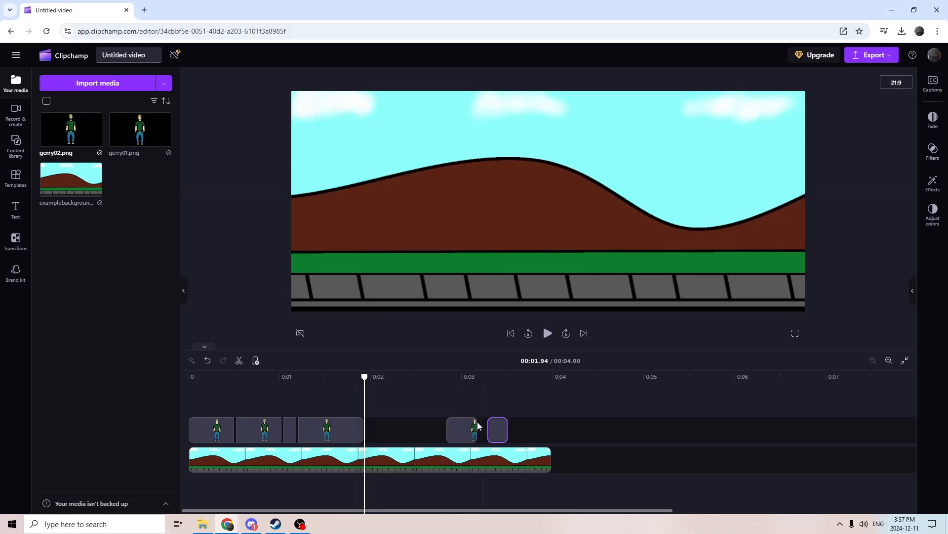
Lengthen the loose gerry01 clip to about 0.9 seconds and place it near 2.1 seconds, with the short gerry02 piece directly after it.
{"action": "left_click_drag", "start_coordinate": [450, 429], "coordinate": [396, 430]}
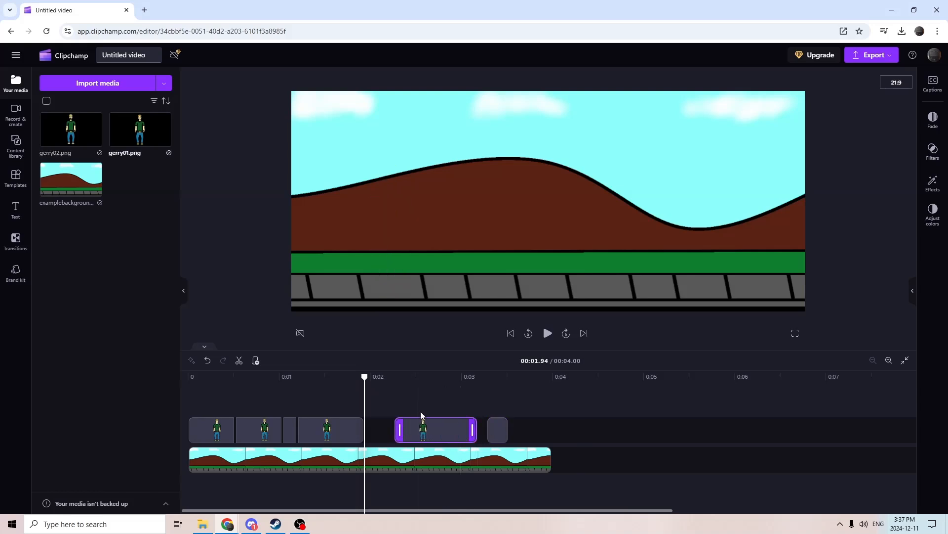
{"action": "left_click", "coordinate": [425, 401]}
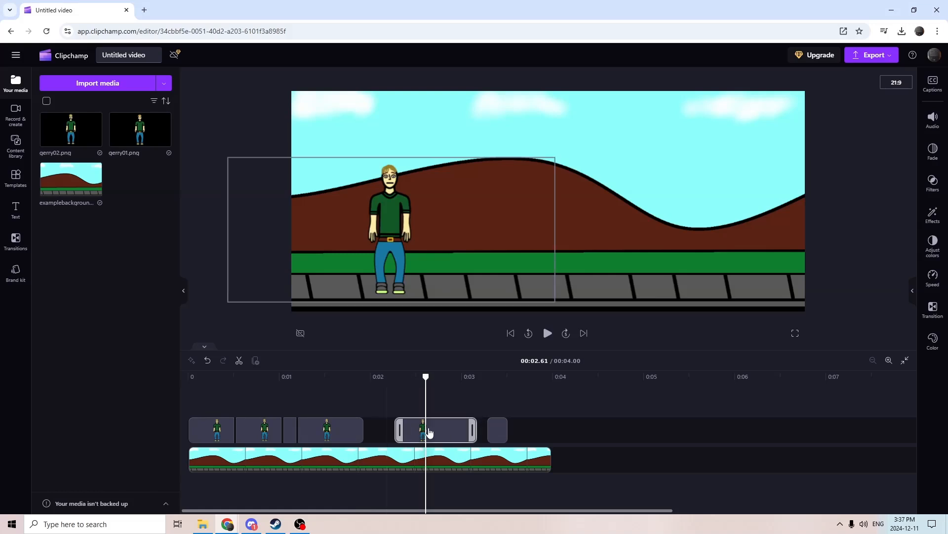
{"action": "left_click_drag", "start_coordinate": [448, 431], "coordinate": [565, 427]}
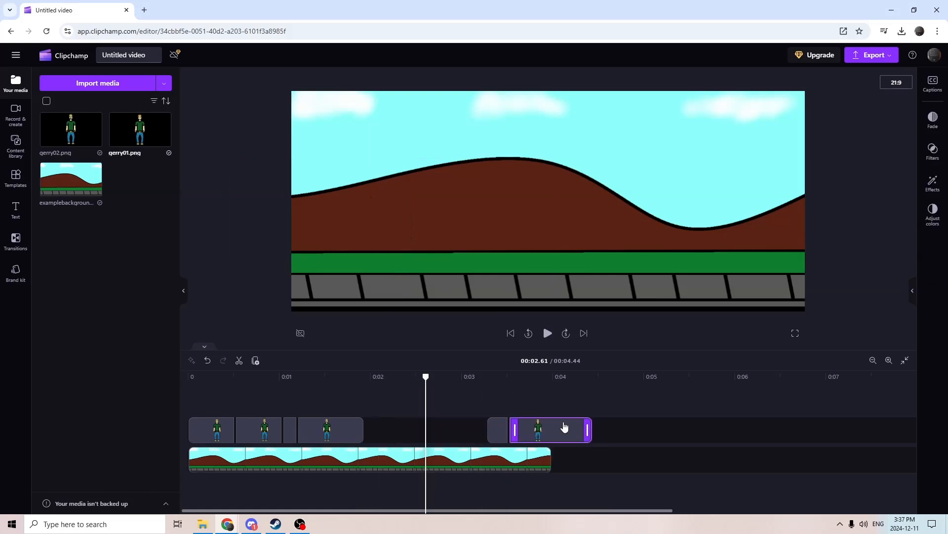
{"action": "key", "text": "ctrl+v"}
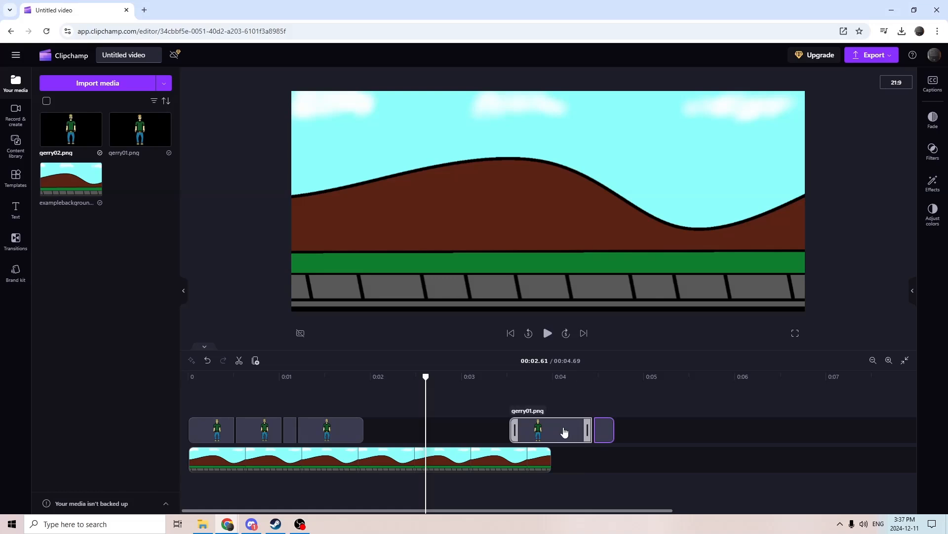
{"action": "left_click_drag", "start_coordinate": [562, 431], "coordinate": [434, 421]}
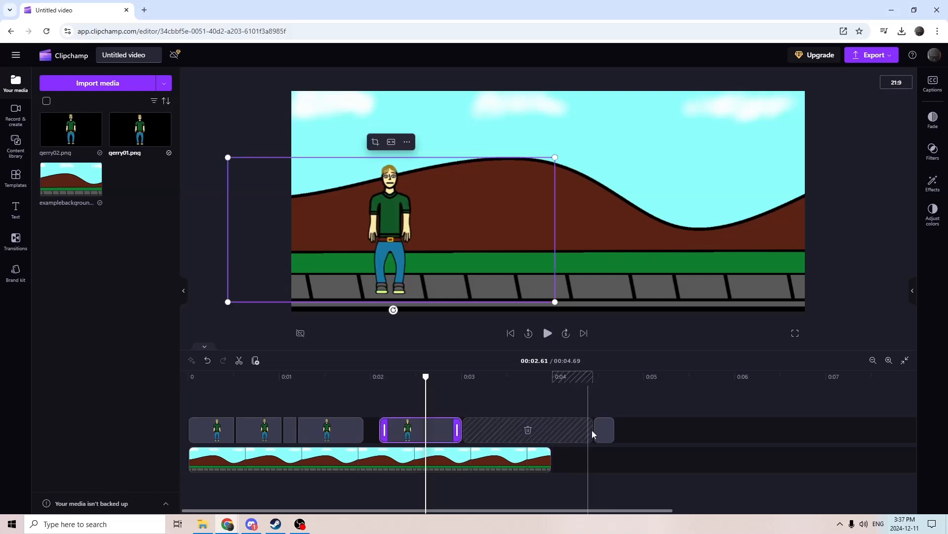
{"action": "left_click_drag", "start_coordinate": [596, 431], "coordinate": [467, 425]}
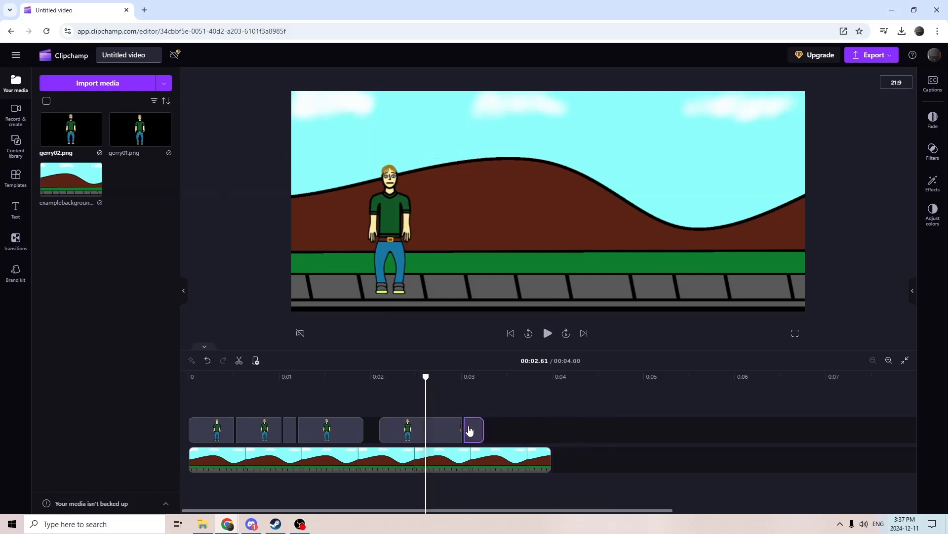
Import rabit02 from the example folder and add it at the start of a new track above the man's clips.
{"action": "mouse_move", "coordinate": [207, 527]}
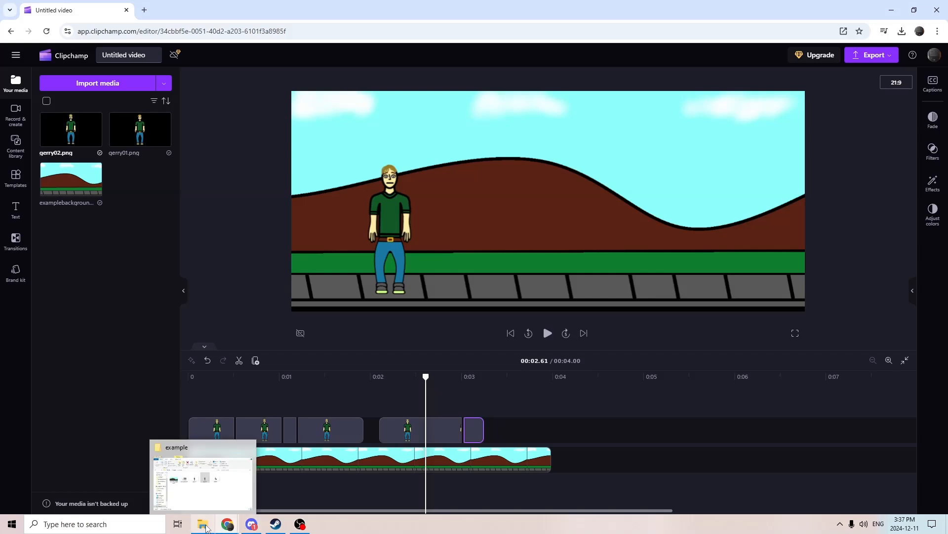
{"action": "left_click", "coordinate": [208, 496]}
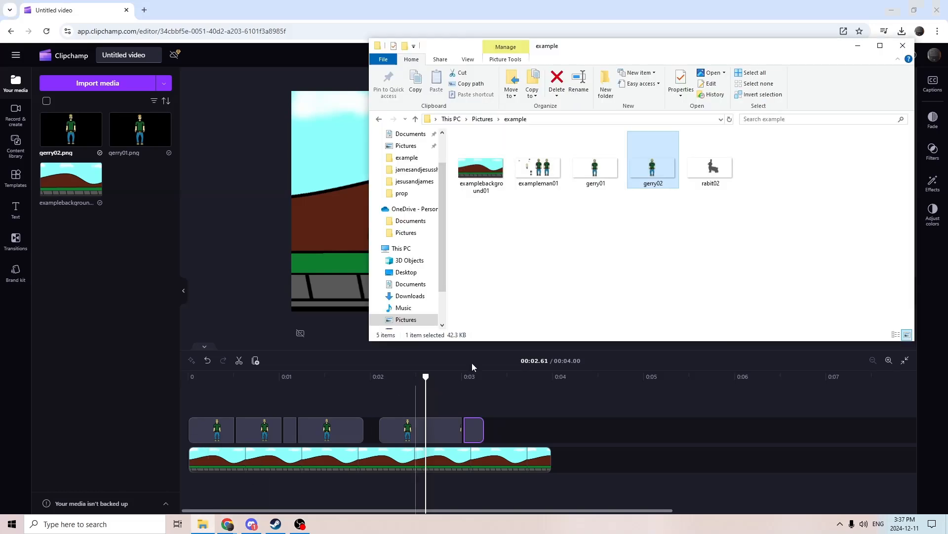
{"action": "left_click_drag", "start_coordinate": [712, 168], "coordinate": [118, 299]}
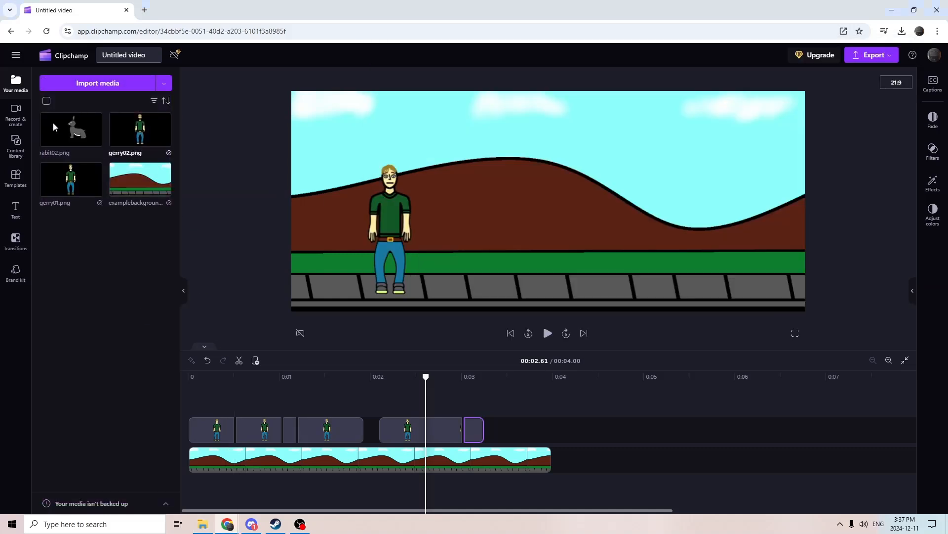
{"action": "left_click_drag", "start_coordinate": [70, 133], "coordinate": [197, 400]}
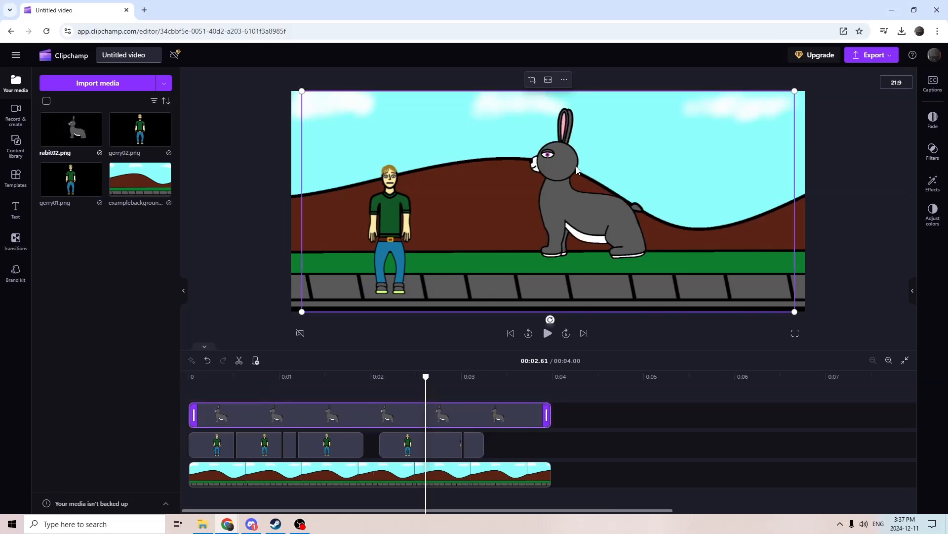
Shrink the rabbit to a little over half its size and stand it on the pavement to the right of the man.
{"action": "left_click_drag", "start_coordinate": [793, 100], "coordinate": [678, 158]}
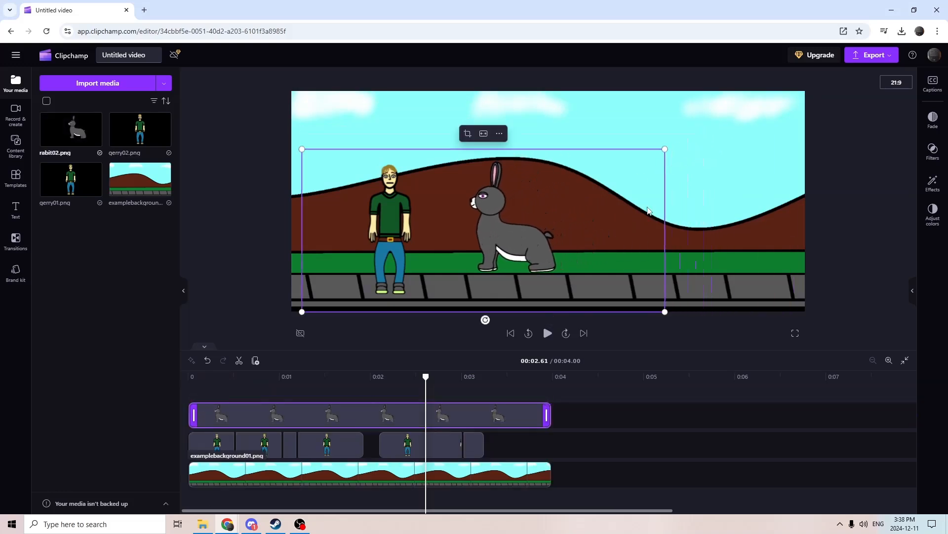
{"action": "left_click_drag", "start_coordinate": [503, 234], "coordinate": [617, 248]}
{"action": "left_click_drag", "start_coordinate": [778, 162], "coordinate": [696, 199]}
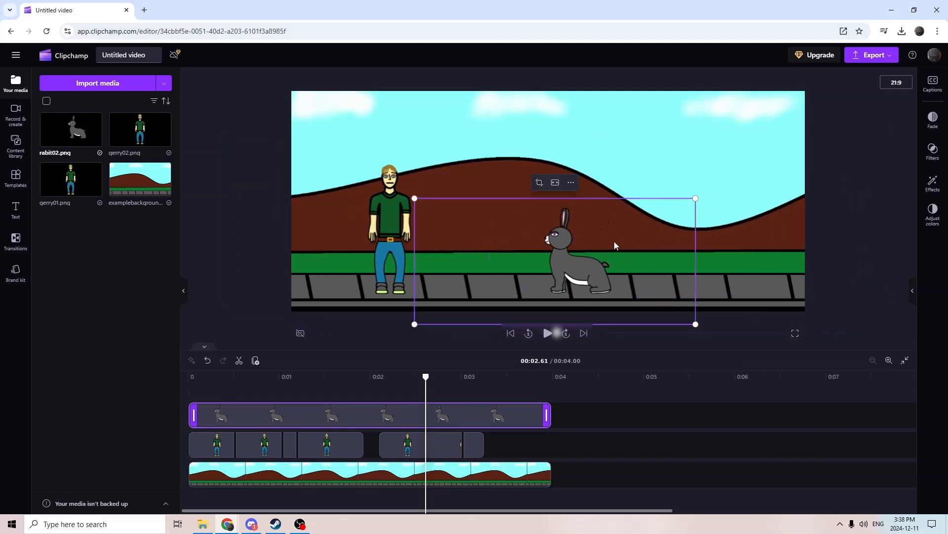
Layer the rabbit clip beneath the man's clips and reposition the third gerry01 pose and the rabbit so they stand apart.
{"action": "left_click_drag", "start_coordinate": [615, 241], "coordinate": [458, 254]}
{"action": "left_click_drag", "start_coordinate": [377, 415], "coordinate": [394, 428]}
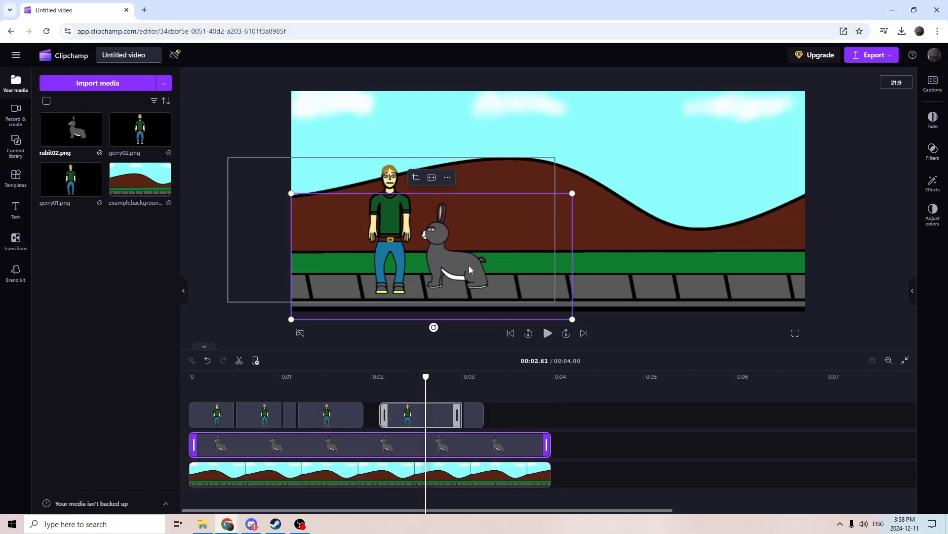
{"action": "mouse_move", "coordinate": [469, 266]}
{"action": "left_mouse_down"}
{"action": "mouse_move", "coordinate": [451, 257]}
{"action": "mouse_move", "coordinate": [467, 269]}
{"action": "mouse_move", "coordinate": [453, 270]}
{"action": "left_mouse_up"}
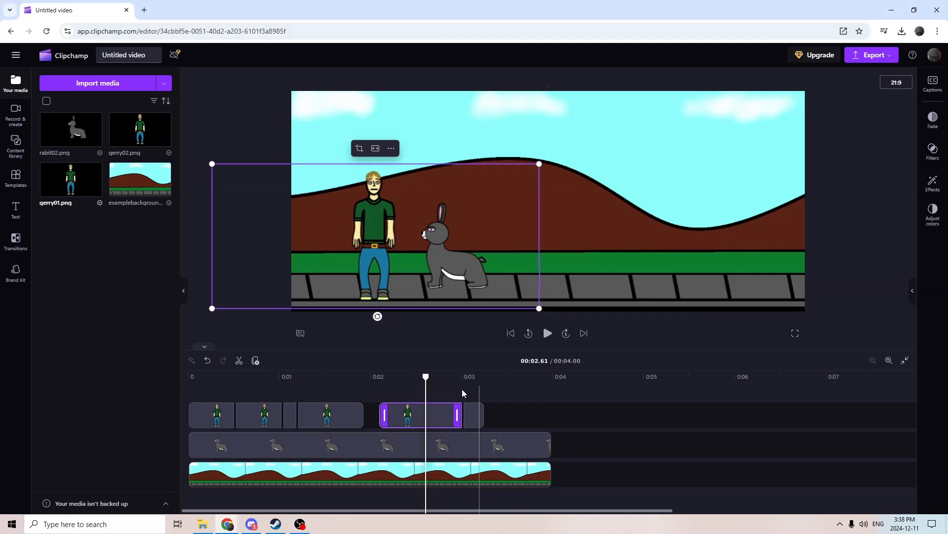
{"action": "left_click", "coordinate": [498, 446]}
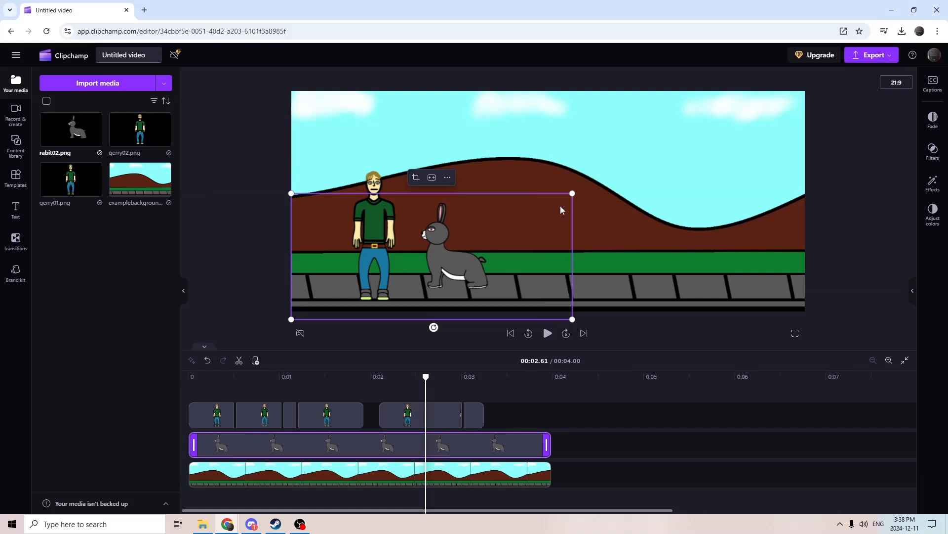
{"action": "left_click_drag", "start_coordinate": [560, 206], "coordinate": [662, 218]}
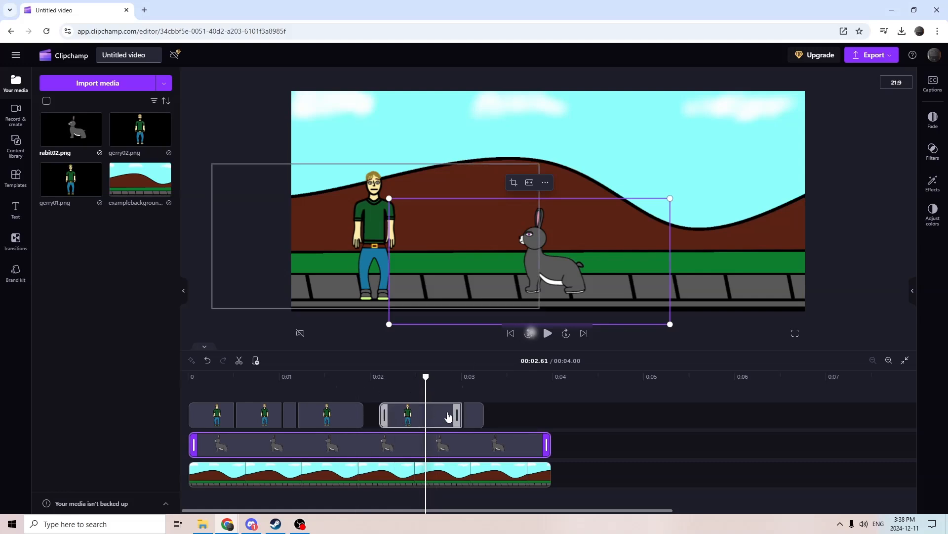
Trim the rabbit clip to about 0.5 seconds on the uppermost track and move the rabbit partly beyond the frame's right edge.
{"action": "left_click", "coordinate": [211, 377]}
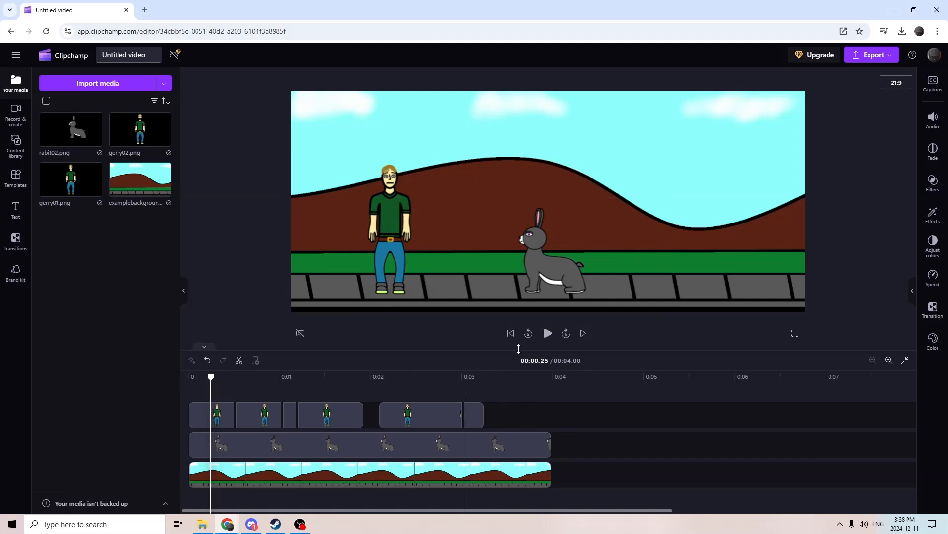
{"action": "left_click_drag", "start_coordinate": [544, 439], "coordinate": [215, 418]}
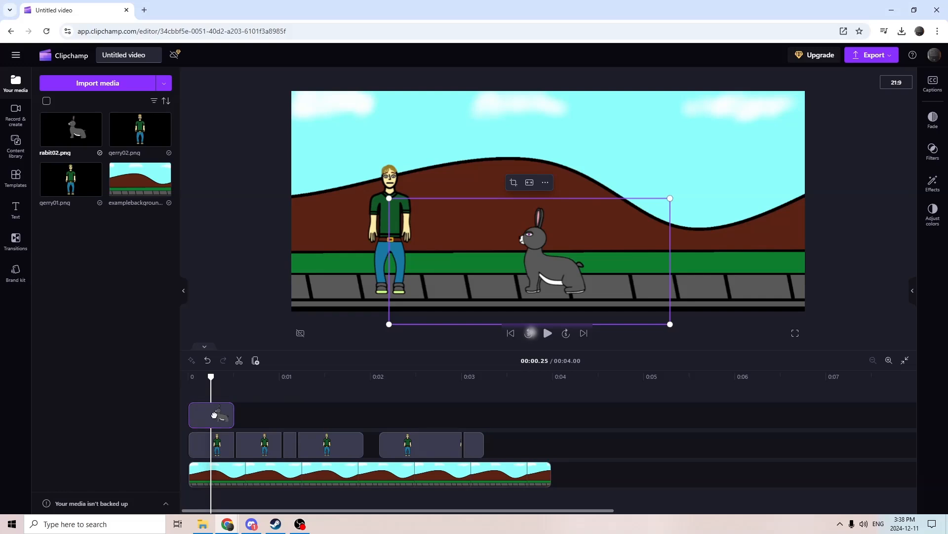
{"action": "left_click_drag", "start_coordinate": [597, 278], "coordinate": [818, 278]}
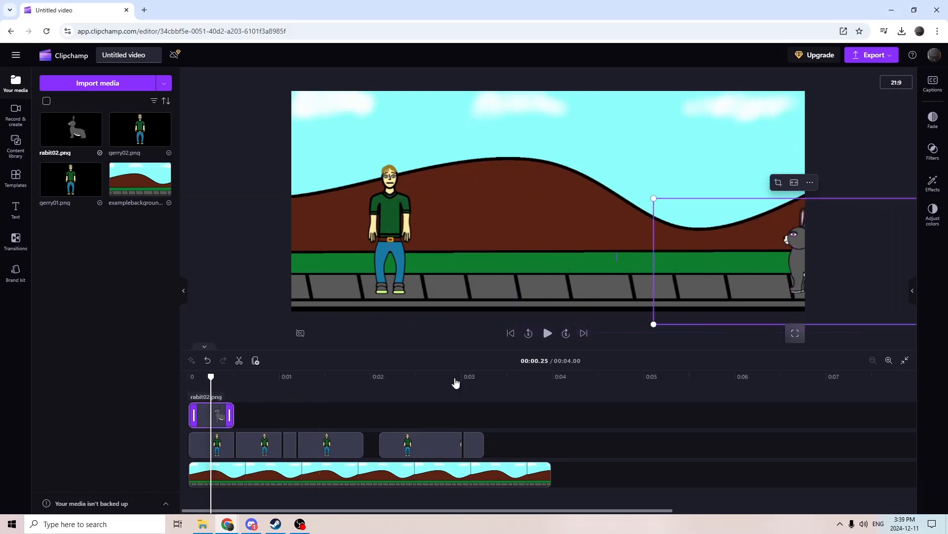
Duplicate the rabbit clip twice in sequence, shifting the rabbit up and left in the second clip and down and left in the third.
{"action": "right_click", "coordinate": [220, 427]}
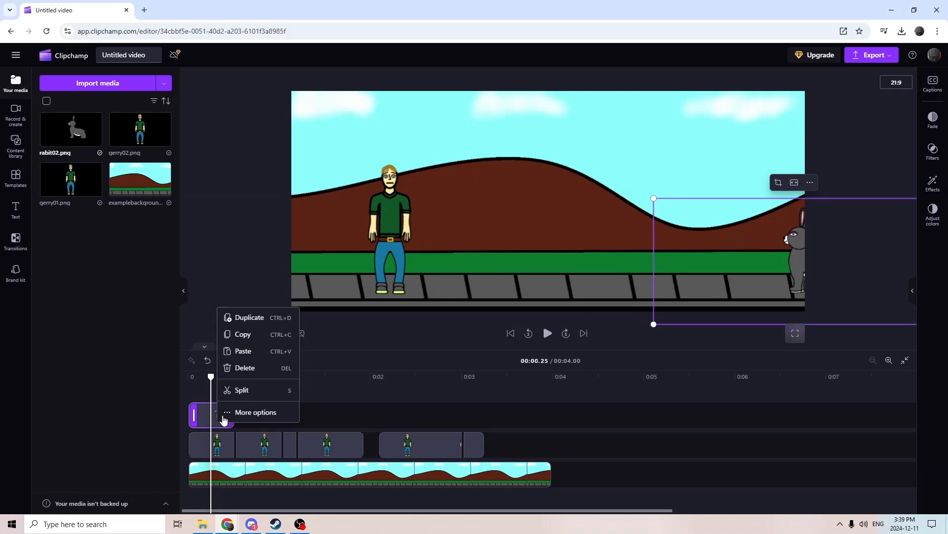
{"action": "left_click", "coordinate": [239, 314]}
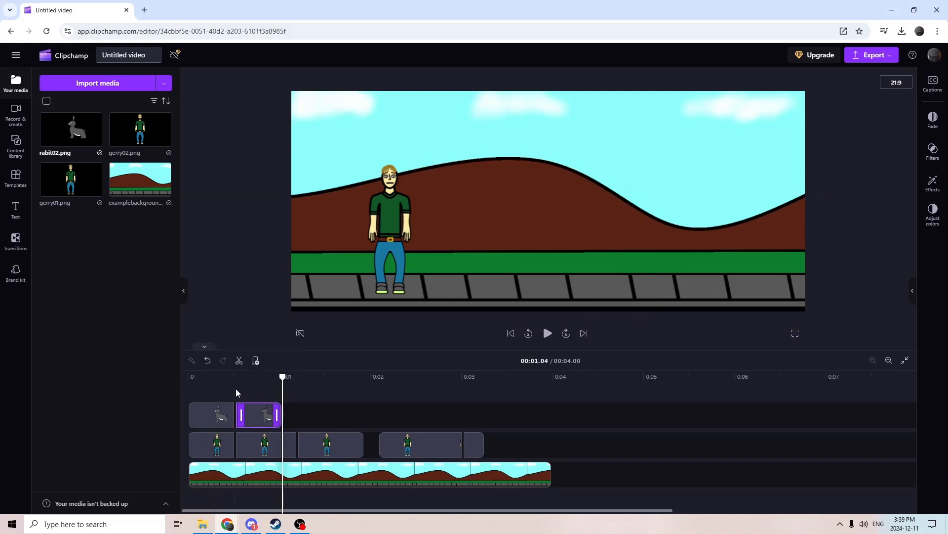
{"action": "left_click", "coordinate": [260, 414]}
{"action": "left_click_drag", "start_coordinate": [766, 257], "coordinate": [753, 241]}
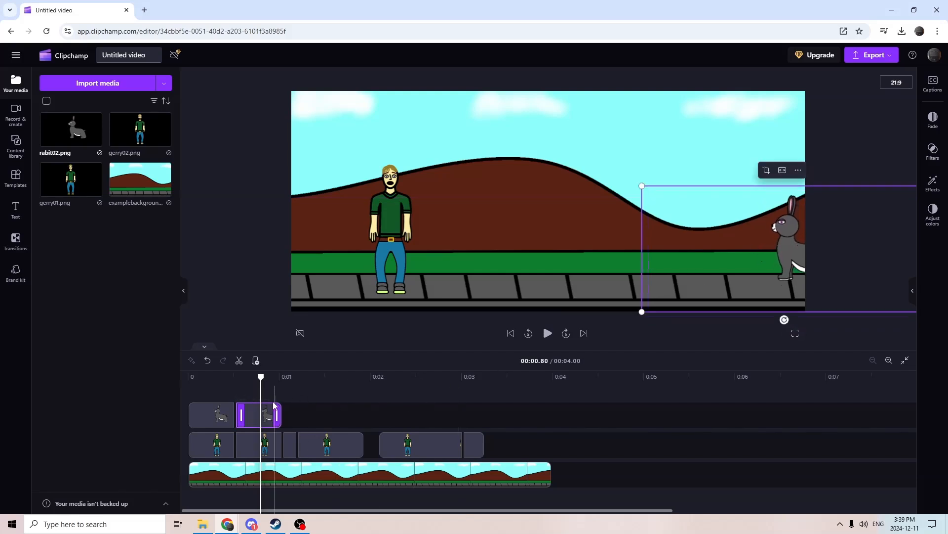
{"action": "right_click", "coordinate": [257, 415]}
{"action": "left_click", "coordinate": [269, 303]}
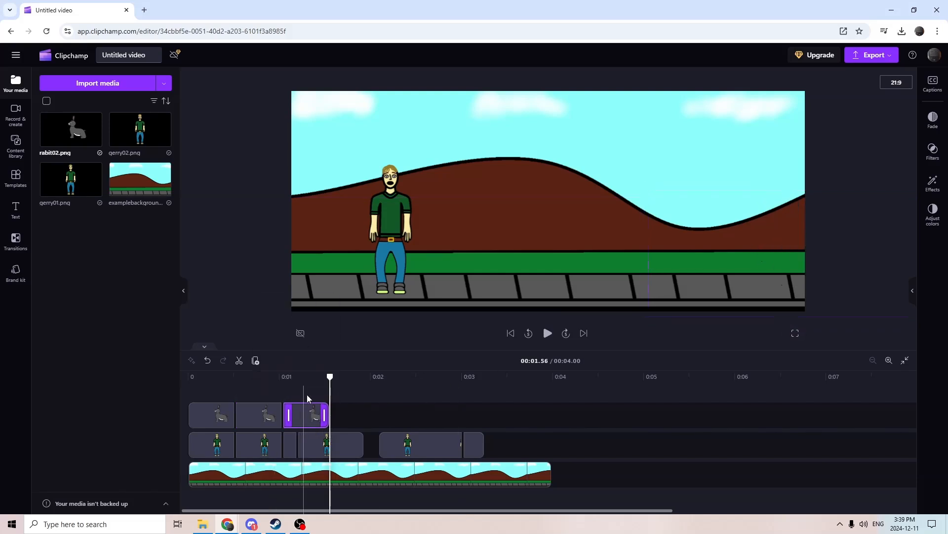
{"action": "left_click_drag", "start_coordinate": [804, 238], "coordinate": [787, 248]}
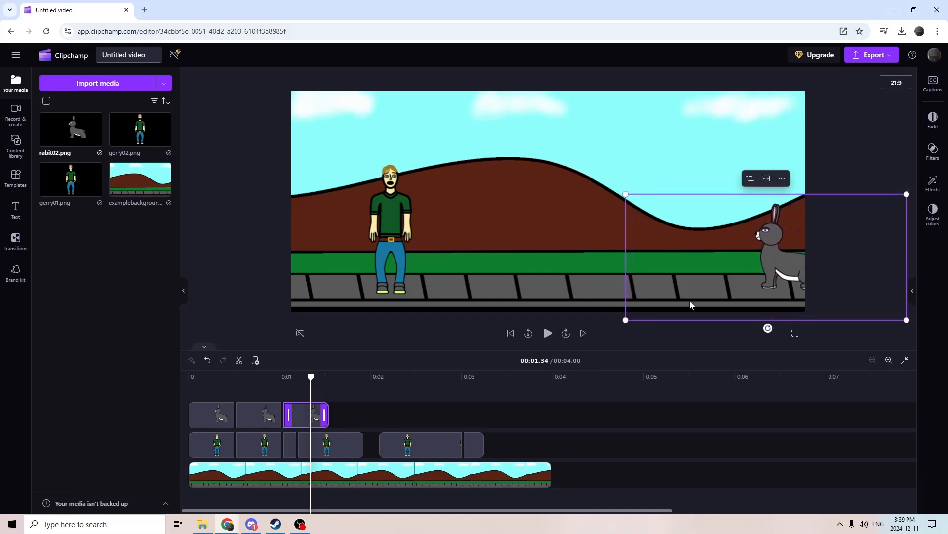
Add a fourth and fifth rabbit clip by duplication, moving the rabbit up-left in the fourth and down-left in the fifth.
{"action": "right_click", "coordinate": [298, 419]}
{"action": "left_click", "coordinate": [326, 309]}
{"action": "left_click", "coordinate": [358, 390]}
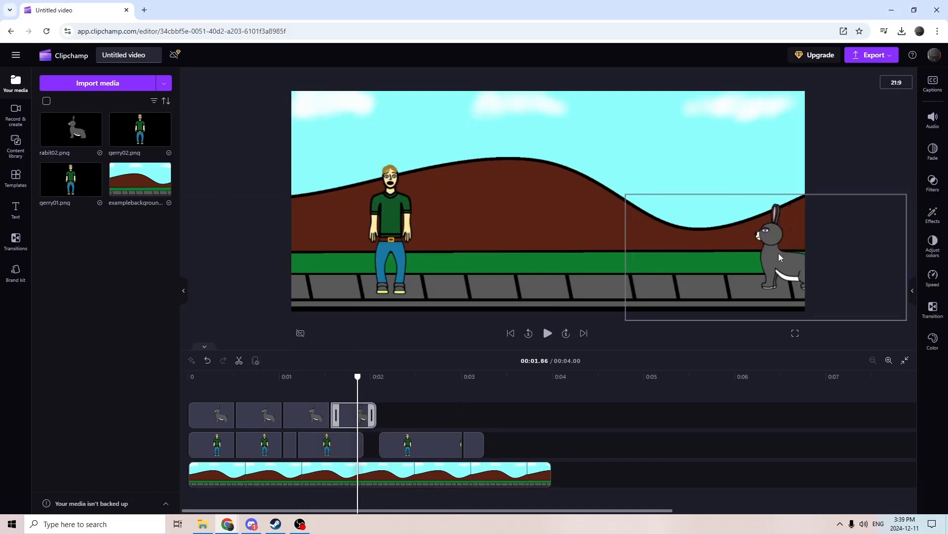
{"action": "left_click_drag", "start_coordinate": [779, 254], "coordinate": [769, 240]}
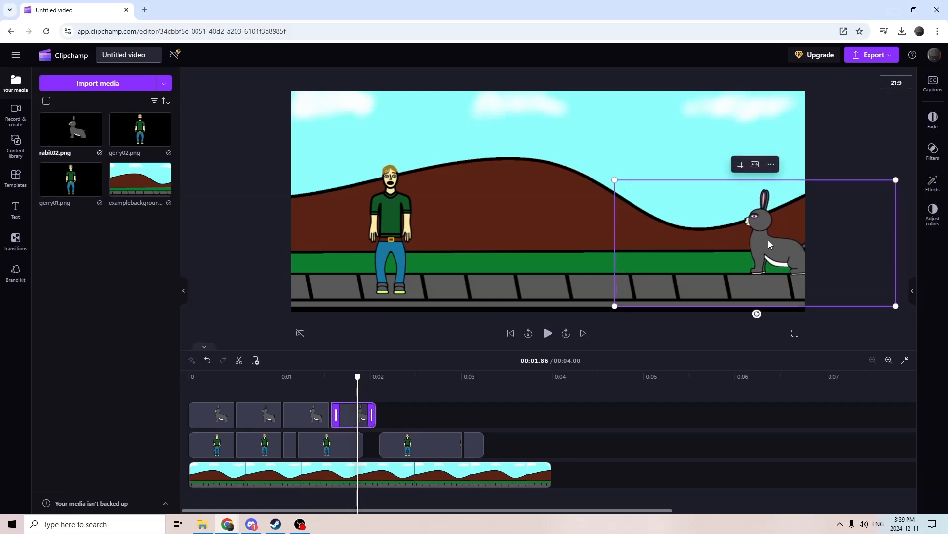
{"action": "right_click", "coordinate": [339, 425]}
{"action": "left_click", "coordinate": [381, 312]}
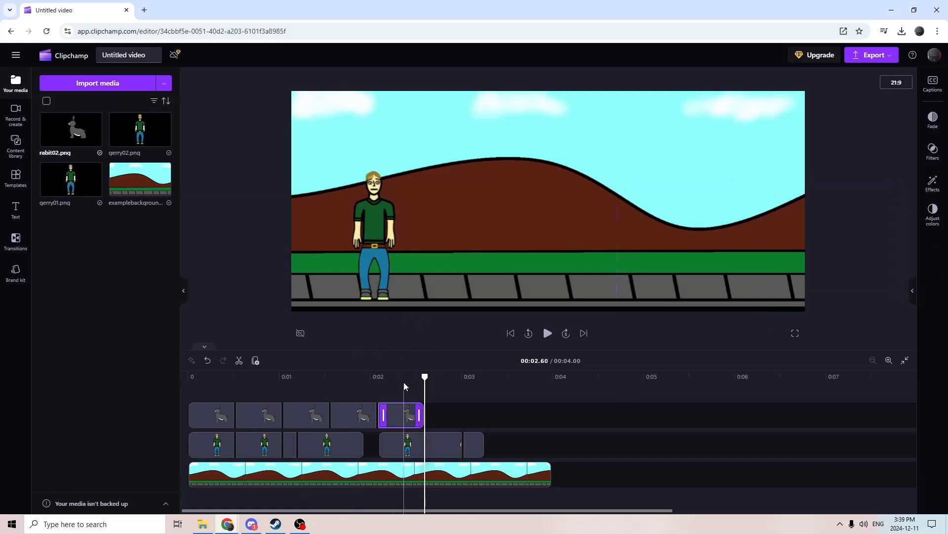
{"action": "left_click", "coordinate": [404, 383]}
{"action": "left_click_drag", "start_coordinate": [769, 246], "coordinate": [754, 257]}
Duplicate the fifth rabbit clip and move the rabbit up and left in the sixth clip for another hop.
{"action": "right_click", "coordinate": [414, 413]}
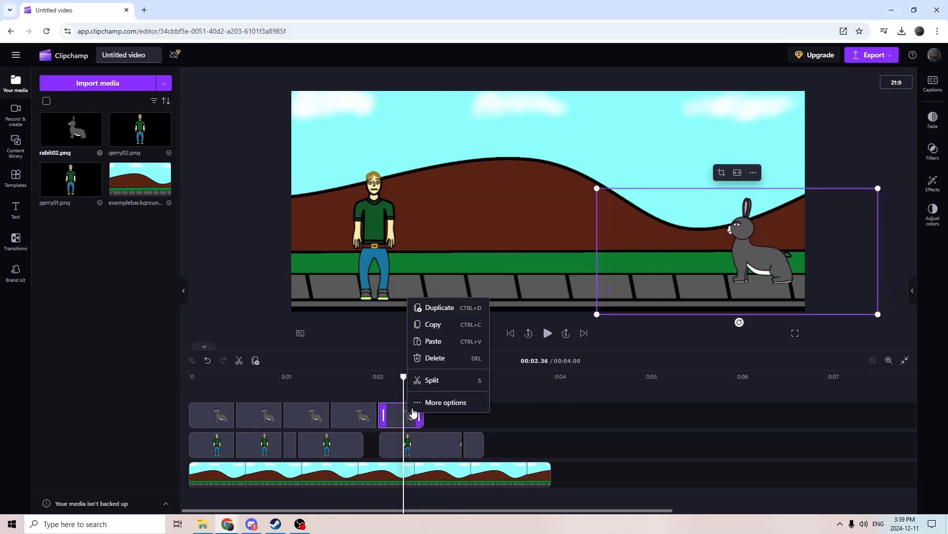
{"action": "left_click", "coordinate": [437, 307]}
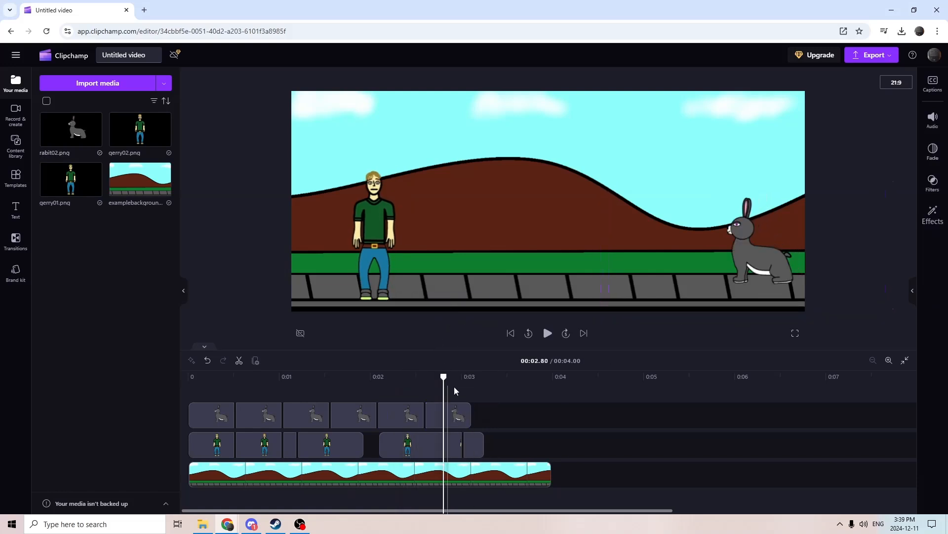
{"action": "left_click", "coordinate": [454, 414]}
{"action": "left_click_drag", "start_coordinate": [742, 263], "coordinate": [740, 259]}
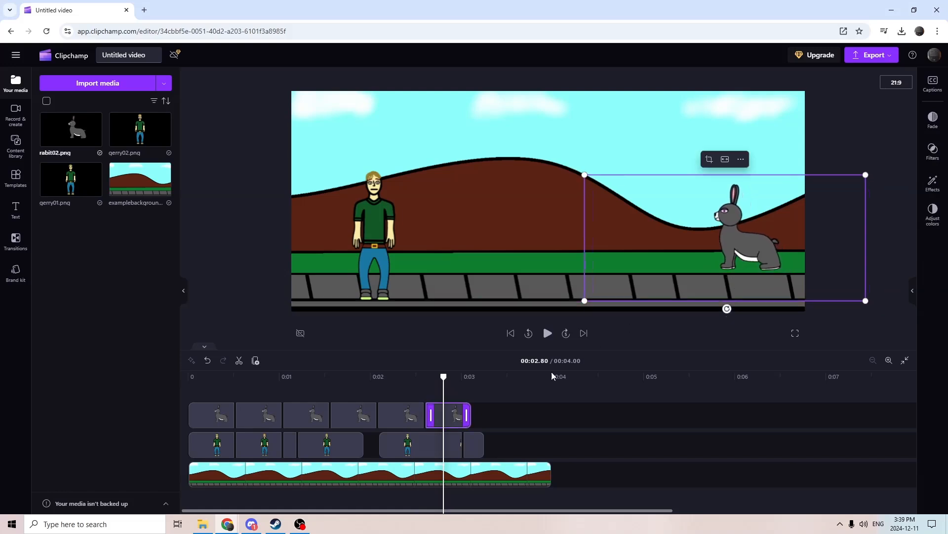
Duplicate the sixth rabbit clip to add a seventh at the end of the rabbit track.
{"action": "right_click", "coordinate": [453, 422]}
{"action": "left_click", "coordinate": [483, 314]}
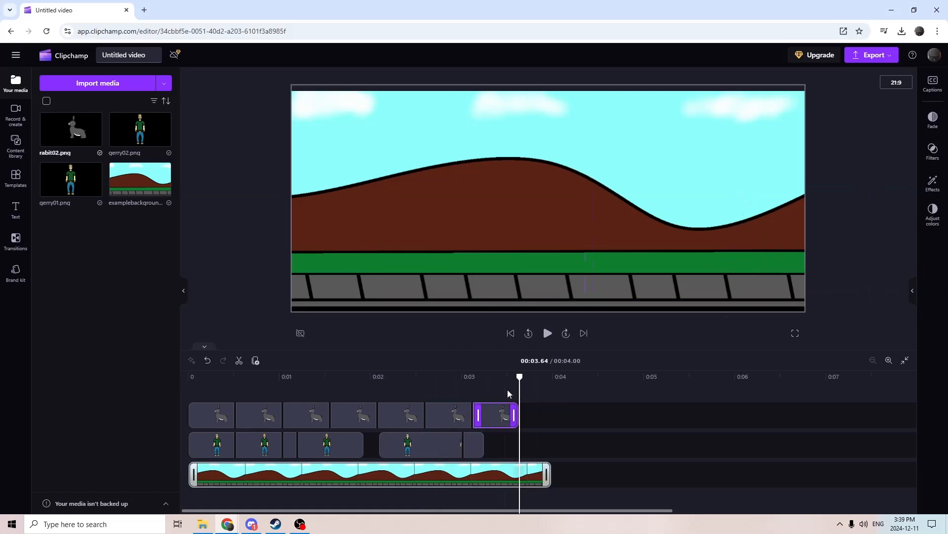
{"action": "left_click", "coordinate": [492, 391]}
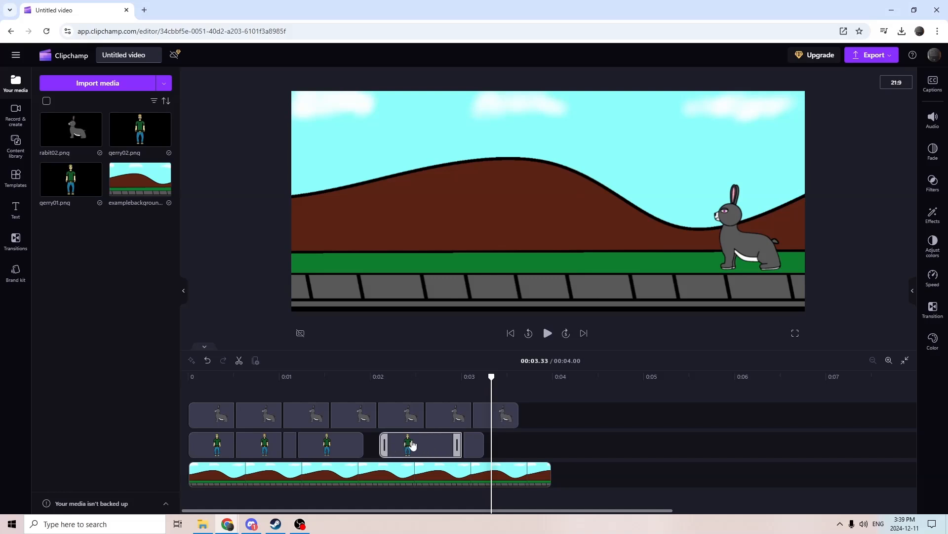
Close the gap between the man's clips and extend his last clip to the end of the rabbit clips.
{"action": "left_click_drag", "start_coordinate": [413, 444], "coordinate": [395, 442]}
{"action": "left_click_drag", "start_coordinate": [471, 451], "coordinate": [518, 444]}
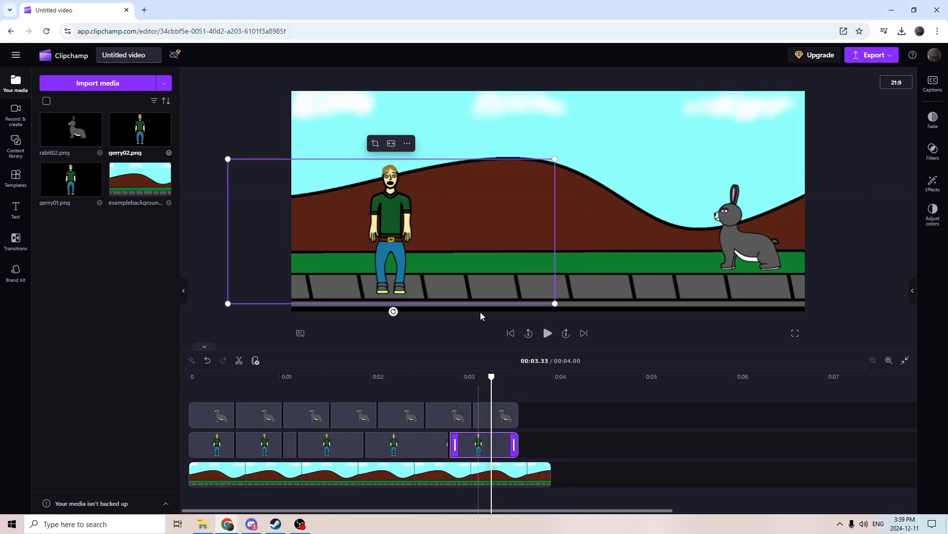
Play the animation from the start twice to check the rabbit's hopping speed, pausing the second playback partway.
{"action": "left_click", "coordinate": [510, 333]}
{"action": "left_click", "coordinate": [548, 334]}
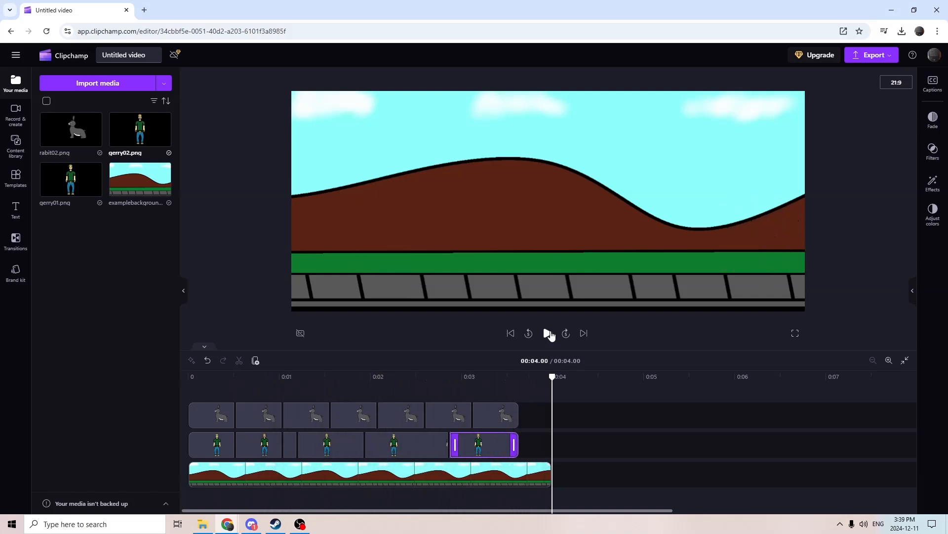
{"action": "left_click", "coordinate": [511, 333]}
{"action": "left_click", "coordinate": [546, 333]}
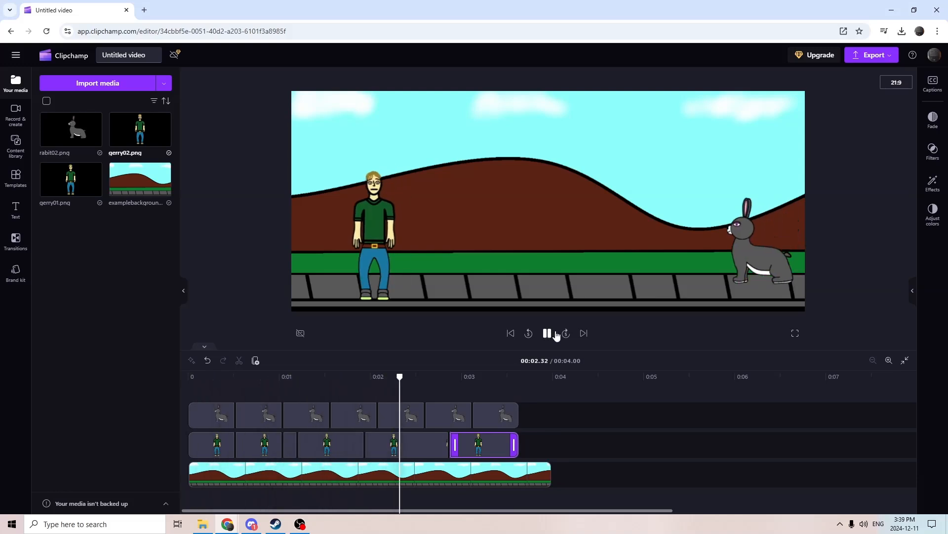
{"action": "left_click", "coordinate": [548, 333]}
{"action": "left_click", "coordinate": [277, 473]}
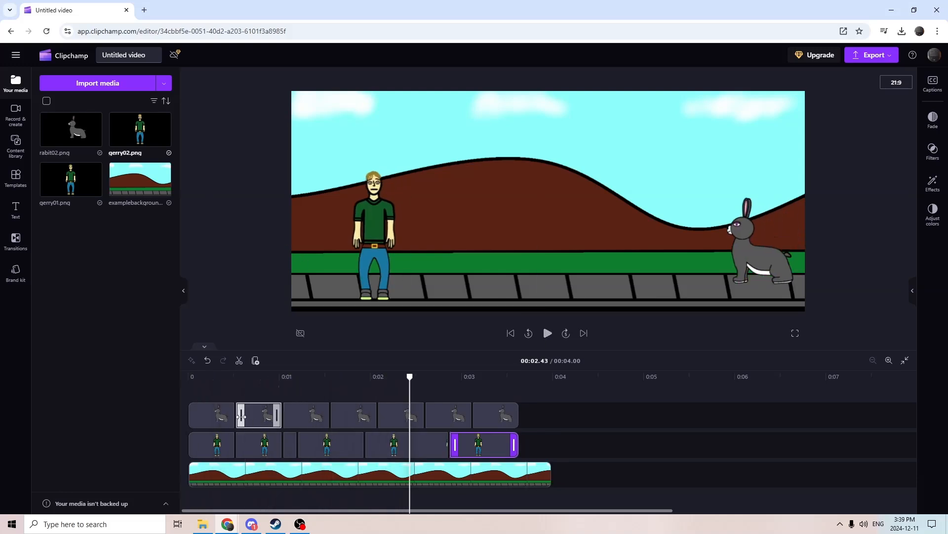
Shorten all seven rabbit clips to about 0.3 seconds each and close the gaps between them.
{"action": "left_click", "coordinate": [225, 412]}
{"action": "mouse_move", "coordinate": [227, 413]}
{"action": "left_mouse_down"}
{"action": "mouse_move", "coordinate": [212, 414]}
{"action": "mouse_move", "coordinate": [249, 417]}
{"action": "mouse_move", "coordinate": [238, 410]}
{"action": "left_mouse_up"}
{"action": "left_click_drag", "start_coordinate": [308, 411], "coordinate": [272, 411]}
{"action": "left_click_drag", "start_coordinate": [354, 415], "coordinate": [301, 413]}
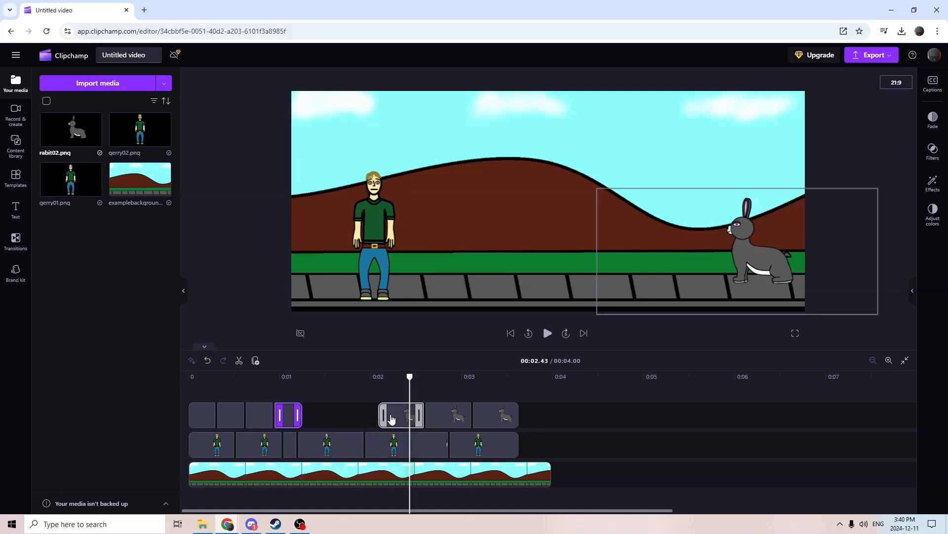
{"action": "left_click_drag", "start_coordinate": [390, 416], "coordinate": [331, 418]}
{"action": "left_click_drag", "start_coordinate": [445, 422], "coordinate": [363, 413]}
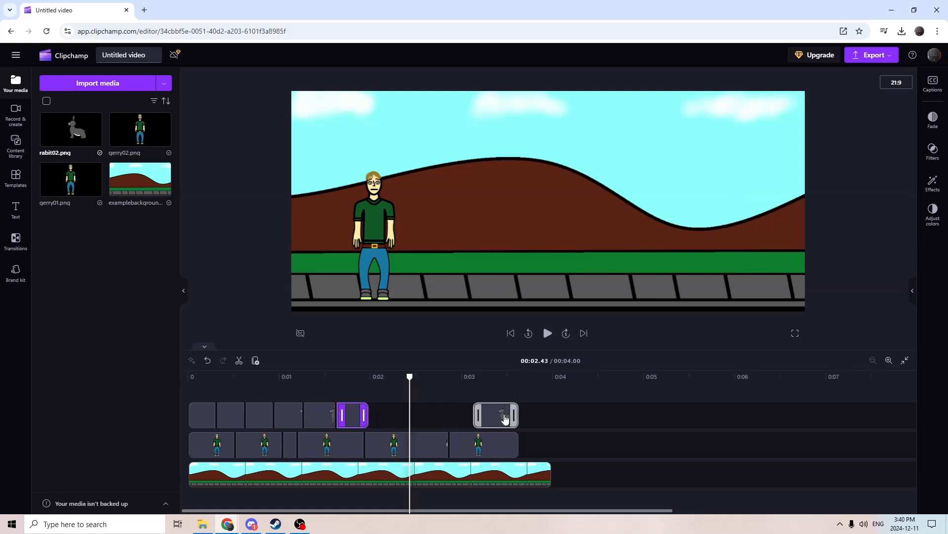
{"action": "left_click_drag", "start_coordinate": [514, 415], "coordinate": [390, 410]}
{"action": "left_click", "coordinate": [397, 387]}
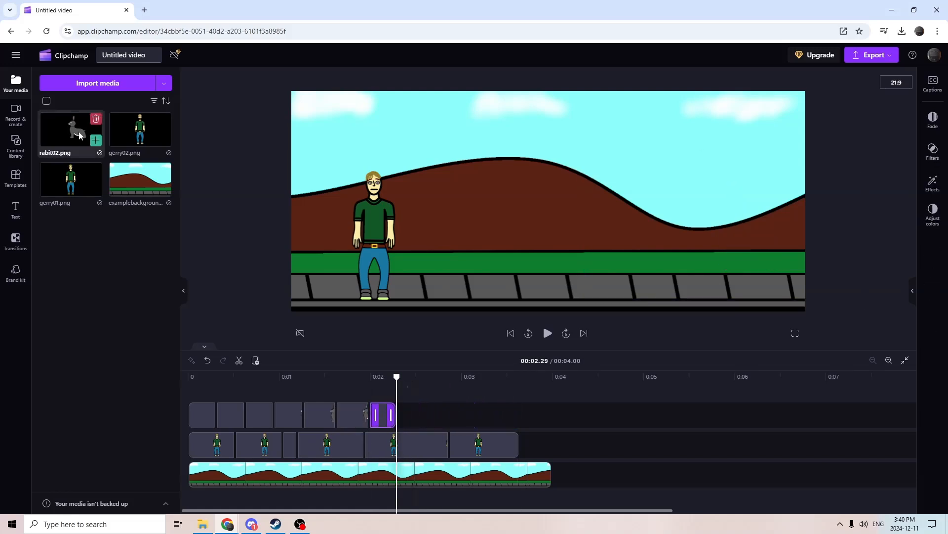
{"action": "left_click", "coordinate": [23, 211]}
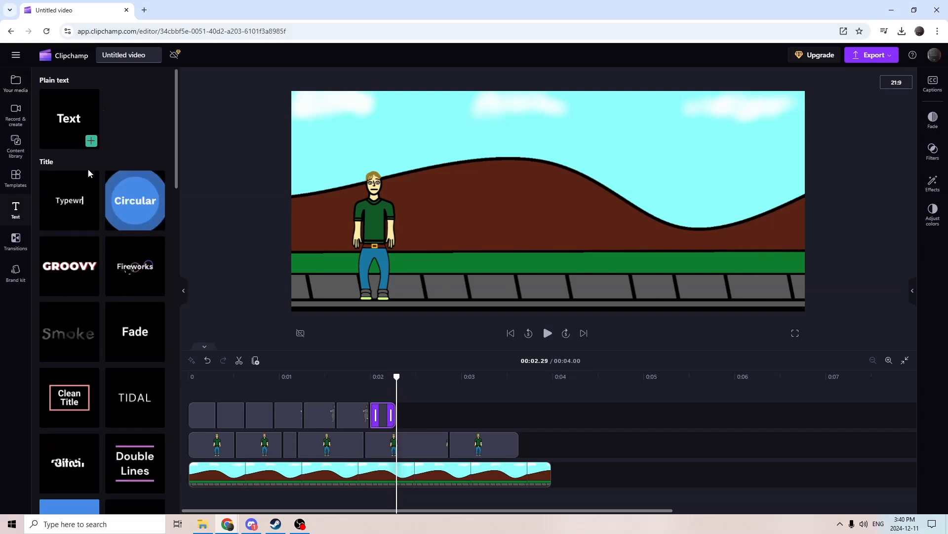
{"action": "scroll", "coordinate": [109, 351], "scroll_direction": "down", "scroll_amount": 5}
{"action": "scroll", "coordinate": [101, 332], "scroll_direction": "up", "scroll_amount": 5}
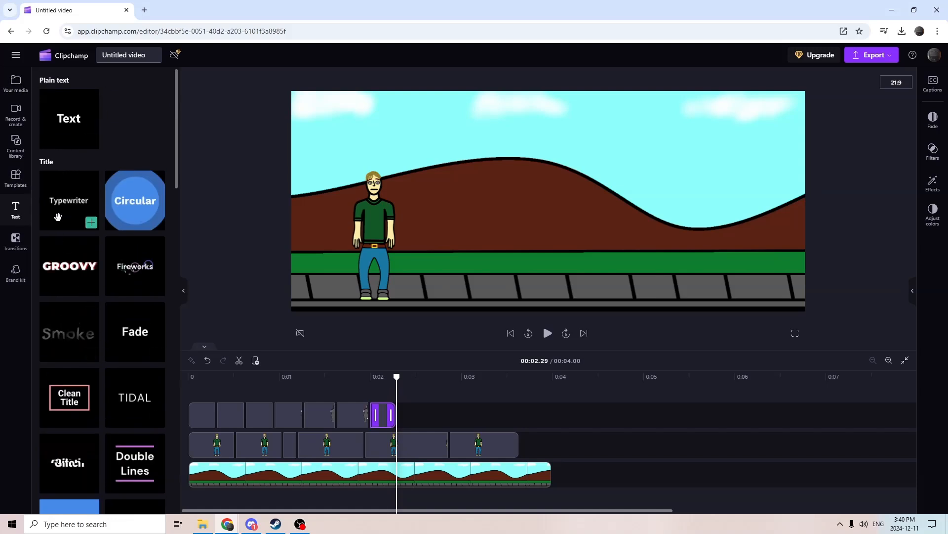
{"action": "left_click", "coordinate": [324, 153]}
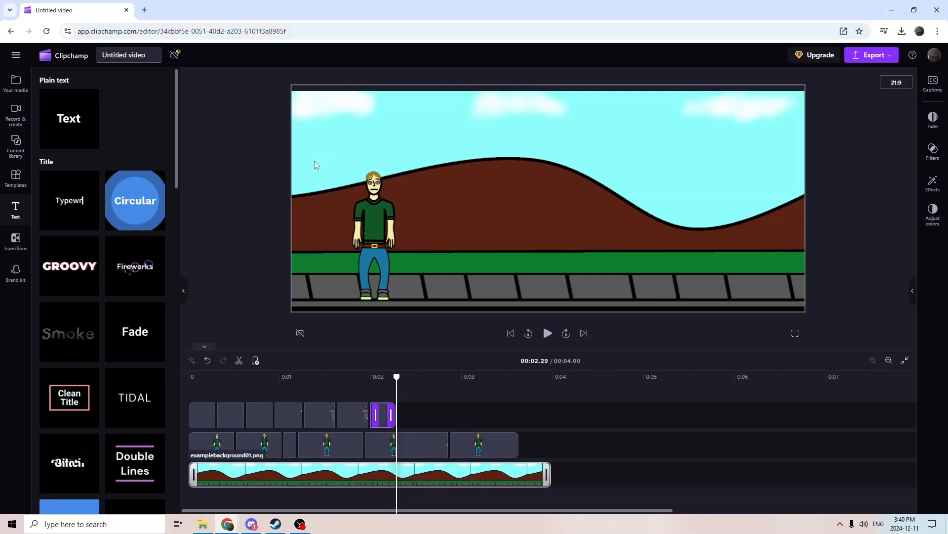
{"action": "left_click", "coordinate": [311, 175]}
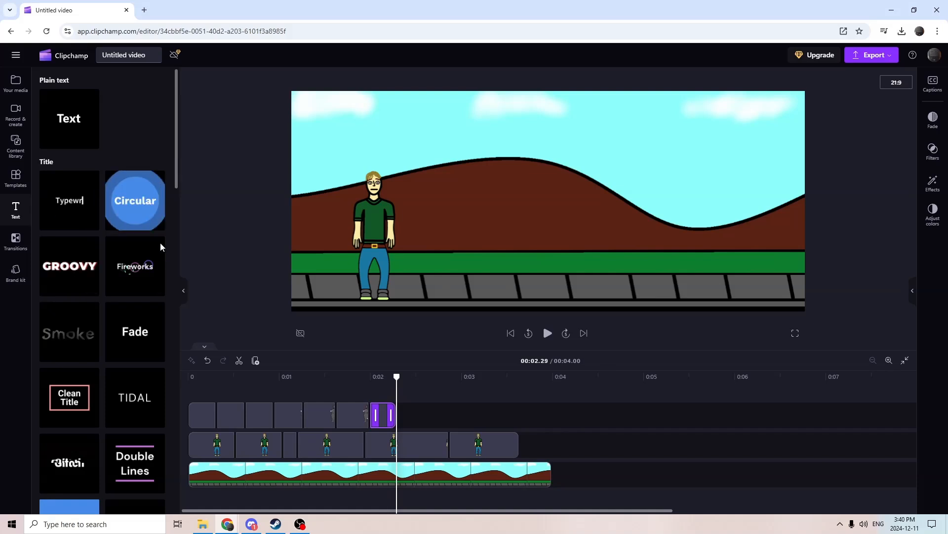
{"action": "left_click", "coordinate": [15, 83]}
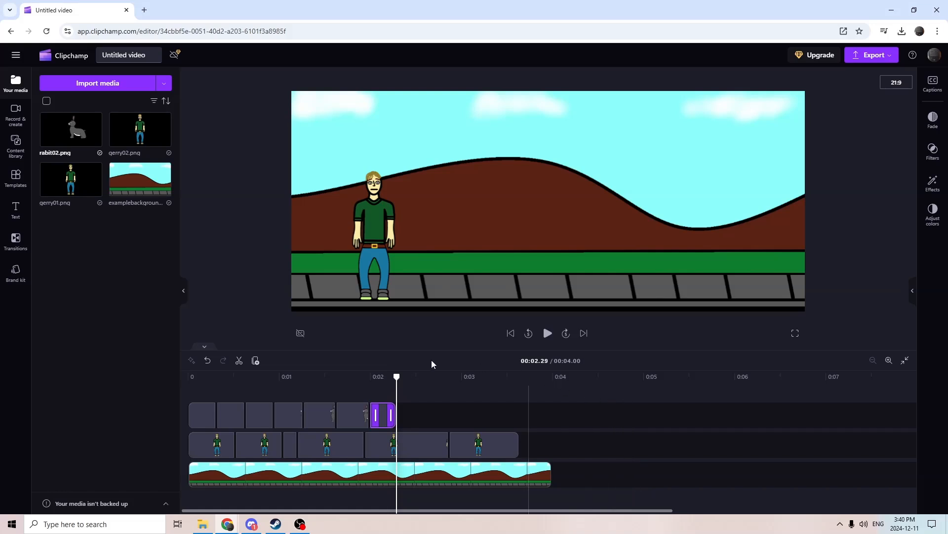
Check the rabbit's position in each of the first six shortened clips in order.
{"action": "left_click", "coordinate": [199, 395]}
{"action": "left_click", "coordinate": [225, 393]}
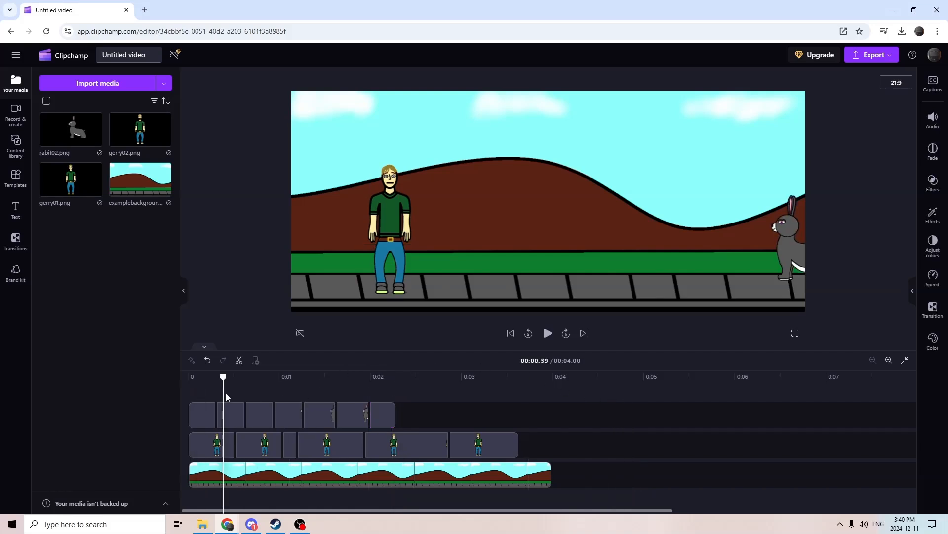
{"action": "left_click", "coordinate": [259, 395]}
{"action": "left_click", "coordinate": [285, 396]}
{"action": "left_click", "coordinate": [315, 398]}
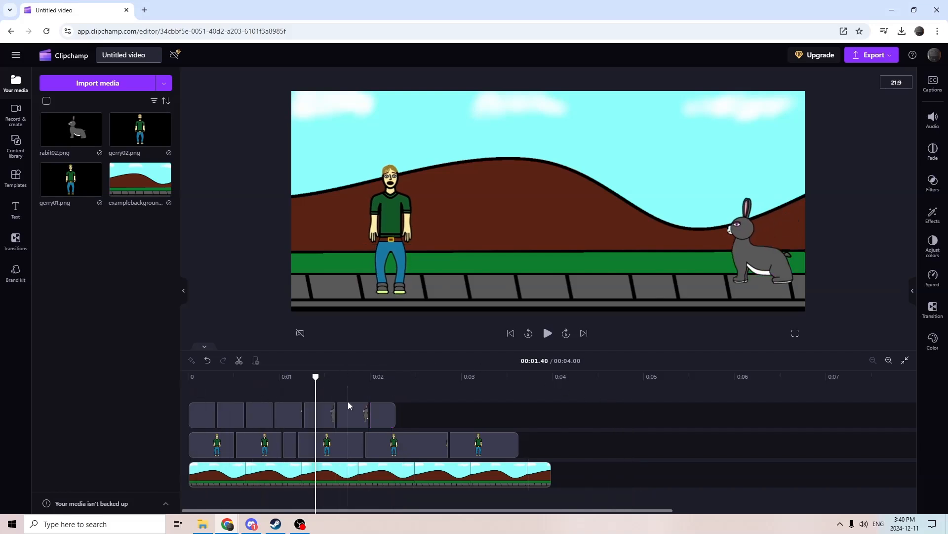
{"action": "left_click", "coordinate": [348, 402]}
Lengthen the seventh rabbit clip slightly and move the rabbit down and left in it, after comparing the preceding poses.
{"action": "left_click", "coordinate": [382, 414]}
{"action": "left_click", "coordinate": [381, 394]}
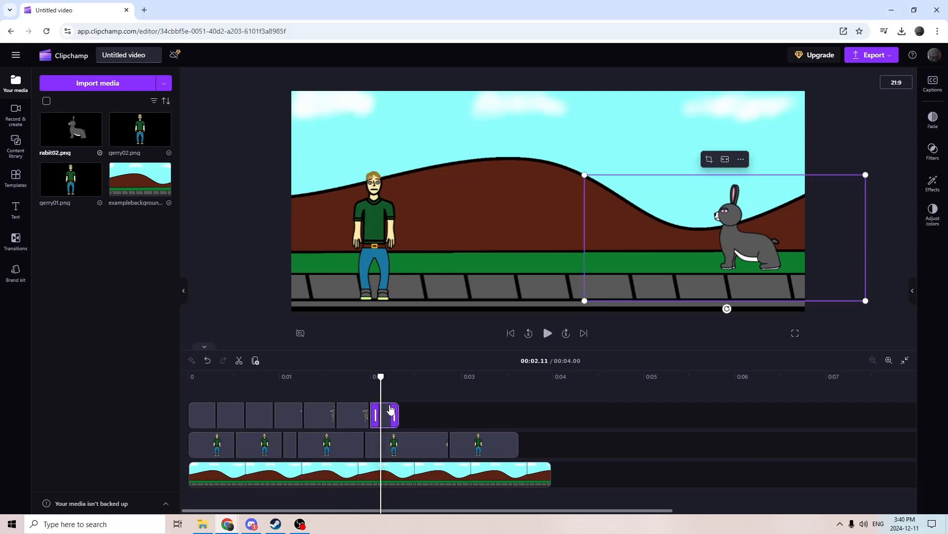
{"action": "left_click", "coordinate": [341, 392]}
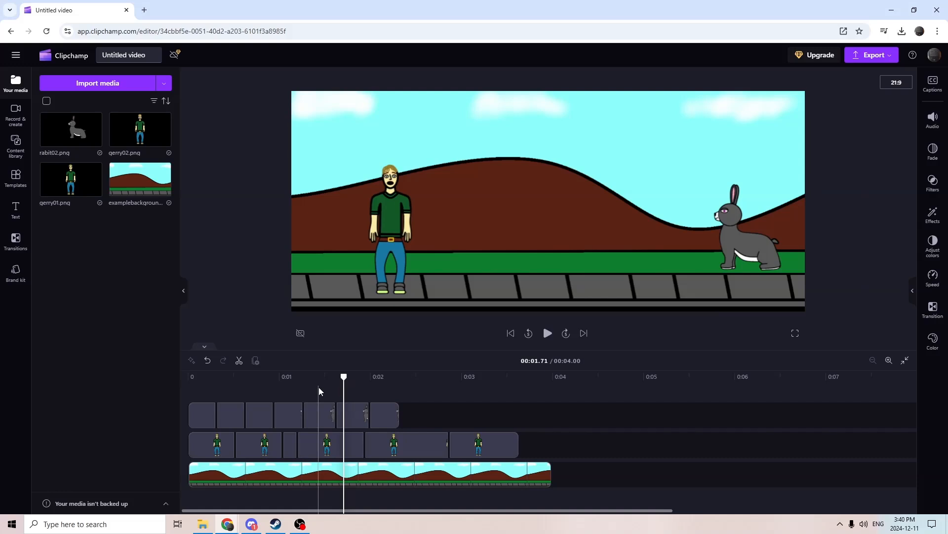
{"action": "left_click", "coordinate": [316, 390]}
{"action": "left_click", "coordinate": [355, 392]}
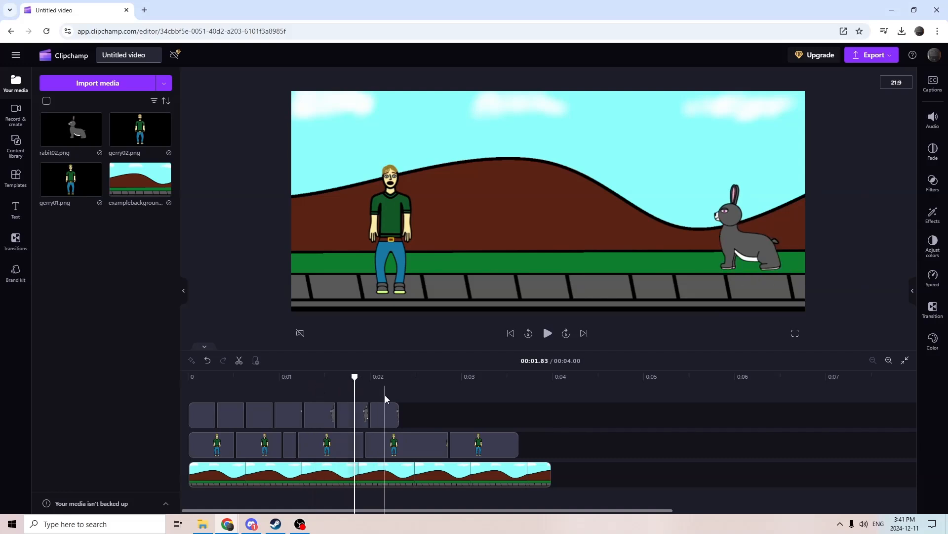
{"action": "left_click", "coordinate": [385, 393]}
{"action": "left_click_drag", "start_coordinate": [715, 263], "coordinate": [689, 275]}
Duplicate the seventh rabbit clip twice in sequence, moving the rabbit down-left in the eighth clip and up-left in the ninth.
{"action": "right_click", "coordinate": [388, 419]}
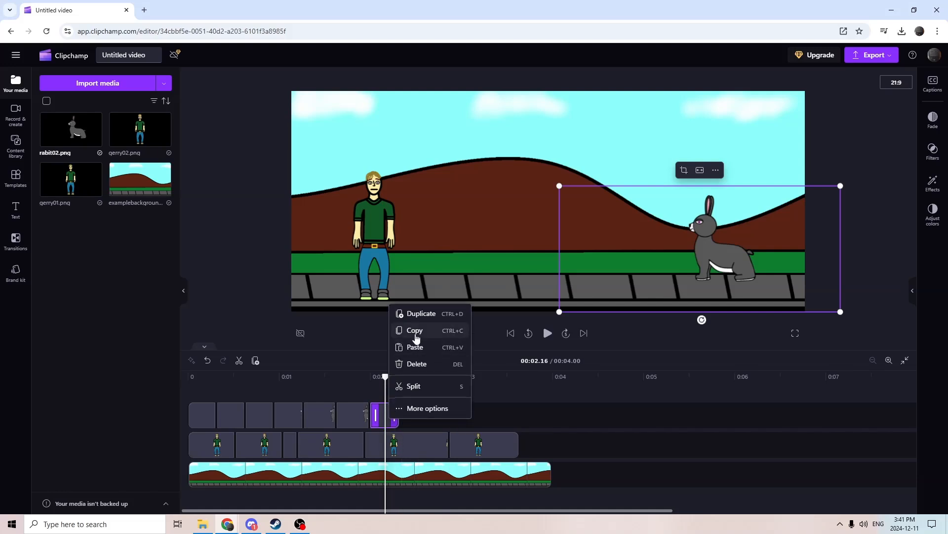
{"action": "left_click", "coordinate": [418, 318]}
{"action": "left_click", "coordinate": [419, 384]}
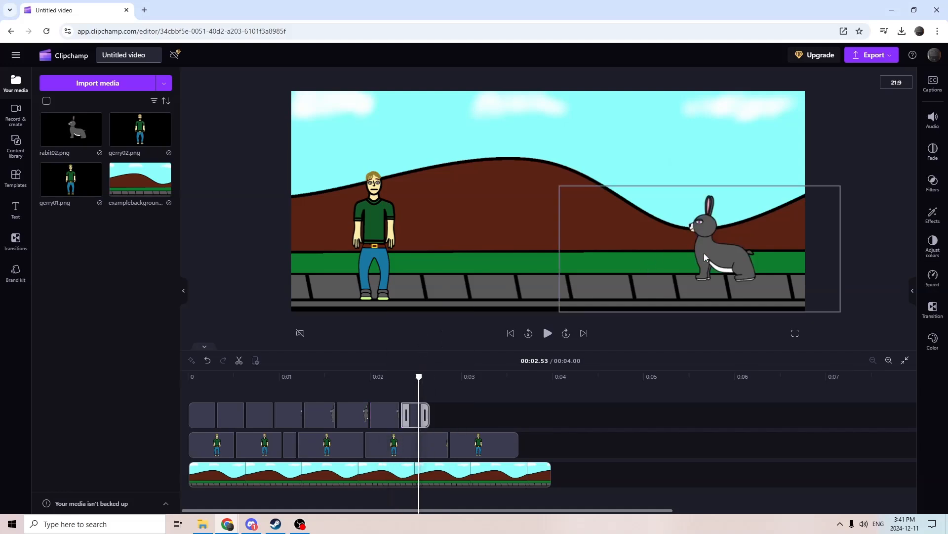
{"action": "left_click_drag", "start_coordinate": [705, 254], "coordinate": [691, 262]}
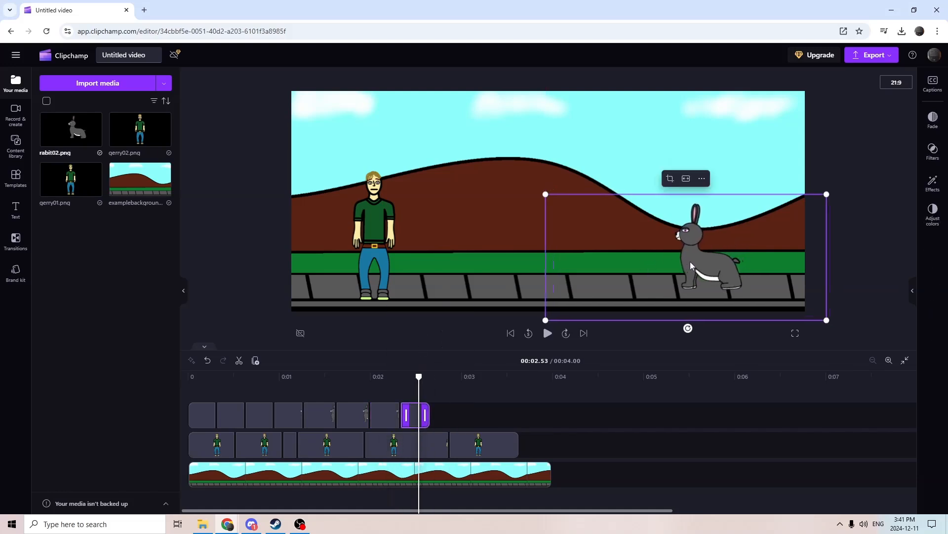
{"action": "right_click", "coordinate": [413, 419]}
{"action": "left_click", "coordinate": [449, 309]}
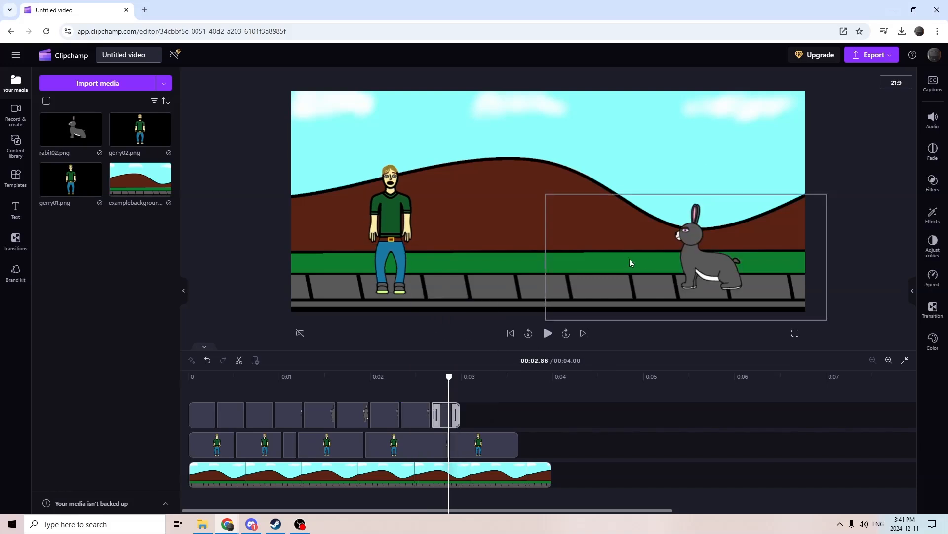
{"action": "left_click_drag", "start_coordinate": [694, 267], "coordinate": [675, 254]}
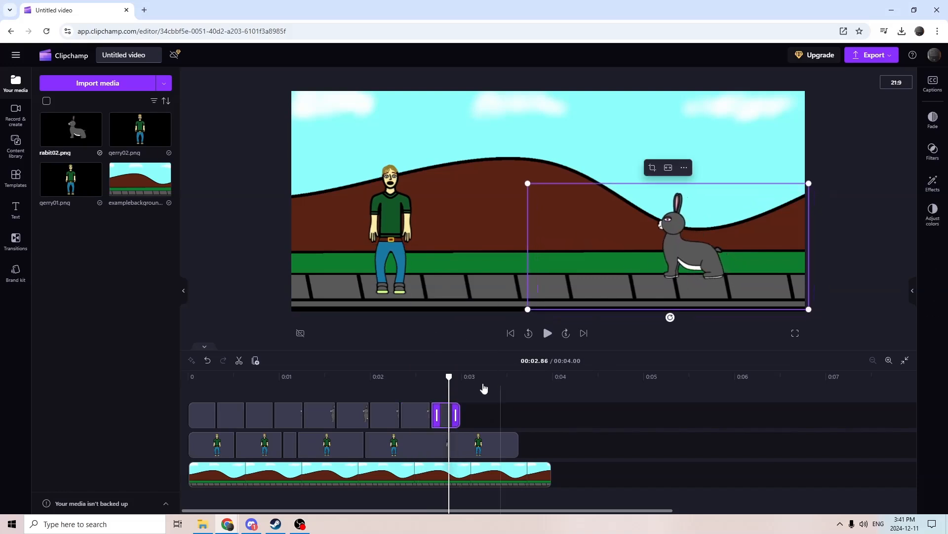
Add a tenth and eleventh rabbit clip by duplication, moving the rabbit down and left in the tenth before copying it.
{"action": "right_click", "coordinate": [460, 421]}
{"action": "left_click", "coordinate": [477, 310]}
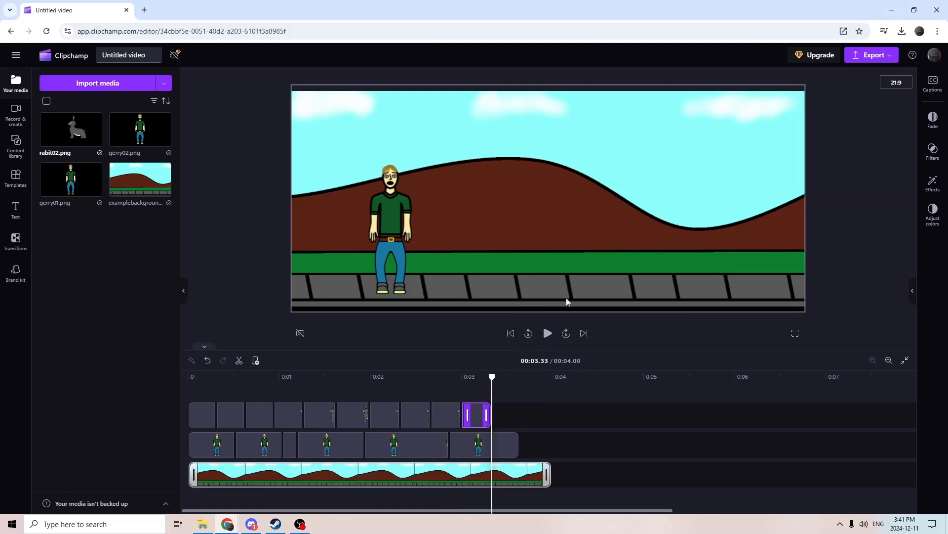
{"action": "left_click", "coordinate": [477, 389]}
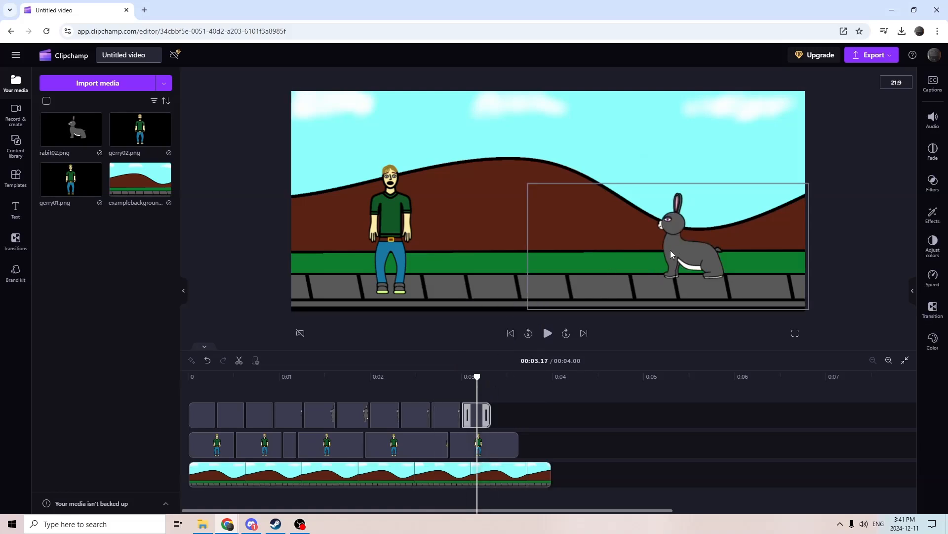
{"action": "left_click_drag", "start_coordinate": [671, 250], "coordinate": [662, 262]}
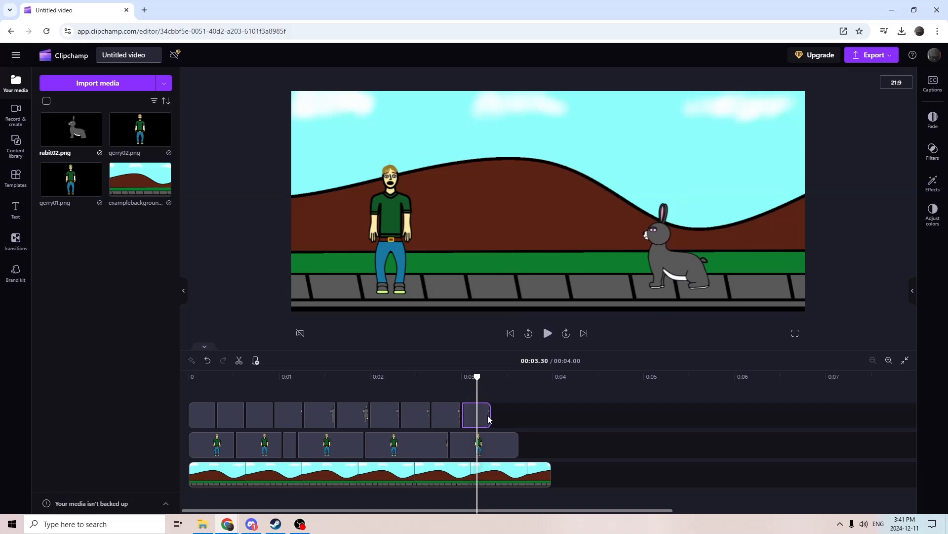
{"action": "right_click", "coordinate": [540, 316]}
{"action": "left_click", "coordinate": [534, 310]}
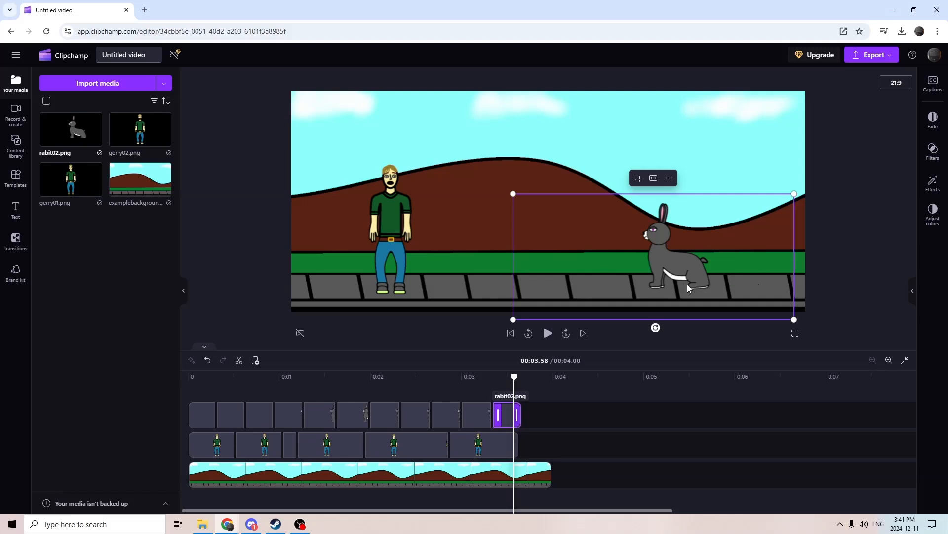
Play the whole animation from the start three times to review the faster rabbit hops.
{"action": "left_click", "coordinate": [511, 334]}
{"action": "left_click", "coordinate": [548, 334]}
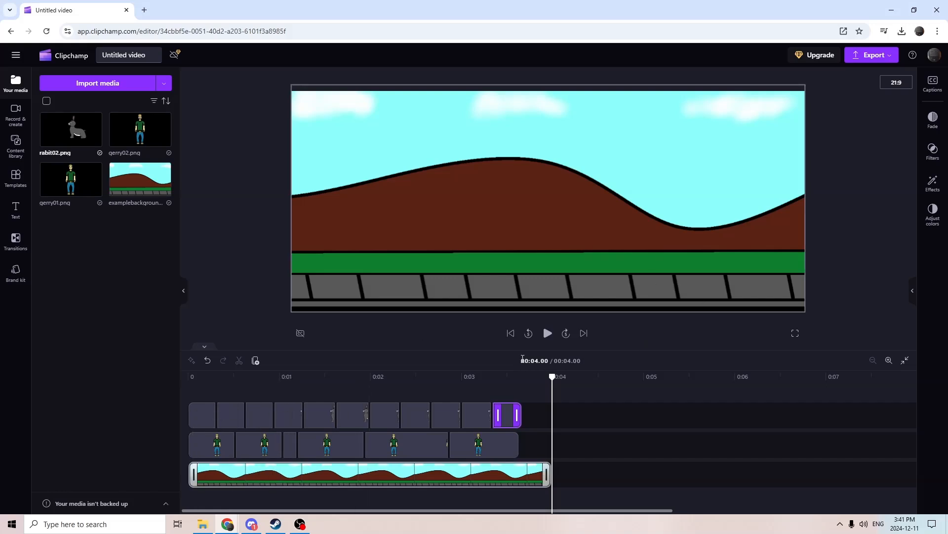
{"action": "left_click", "coordinate": [510, 333]}
{"action": "left_click", "coordinate": [546, 333]}
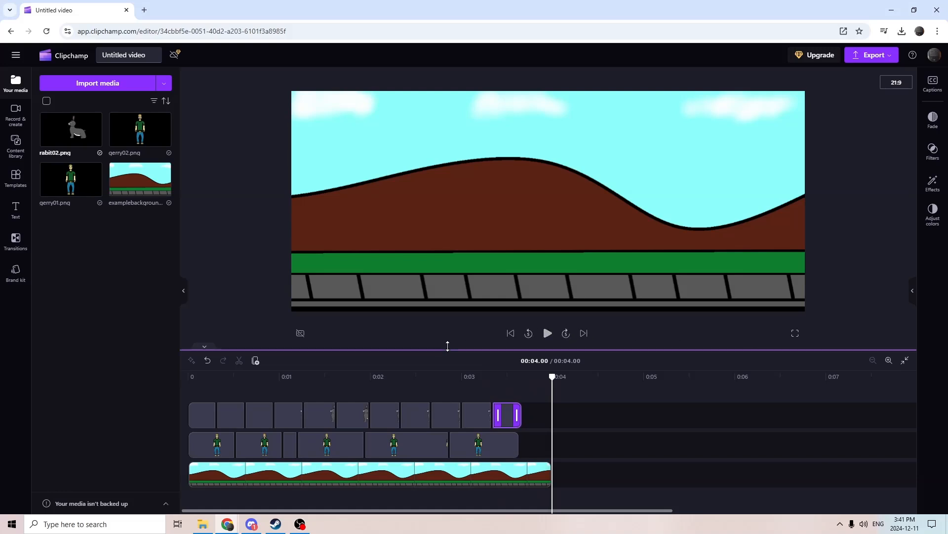
{"action": "left_click", "coordinate": [510, 334]}
{"action": "left_click", "coordinate": [548, 334]}
Trim the background clip to the end of the rabbit clips and extend the man's last clip to the same point.
{"action": "left_click_drag", "start_coordinate": [550, 473], "coordinate": [518, 474]}
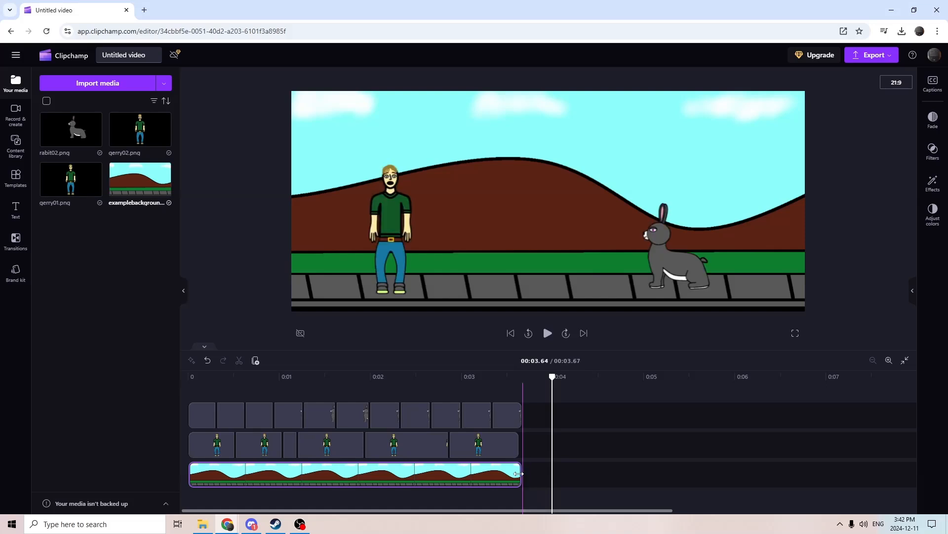
{"action": "left_click", "coordinate": [512, 439]}
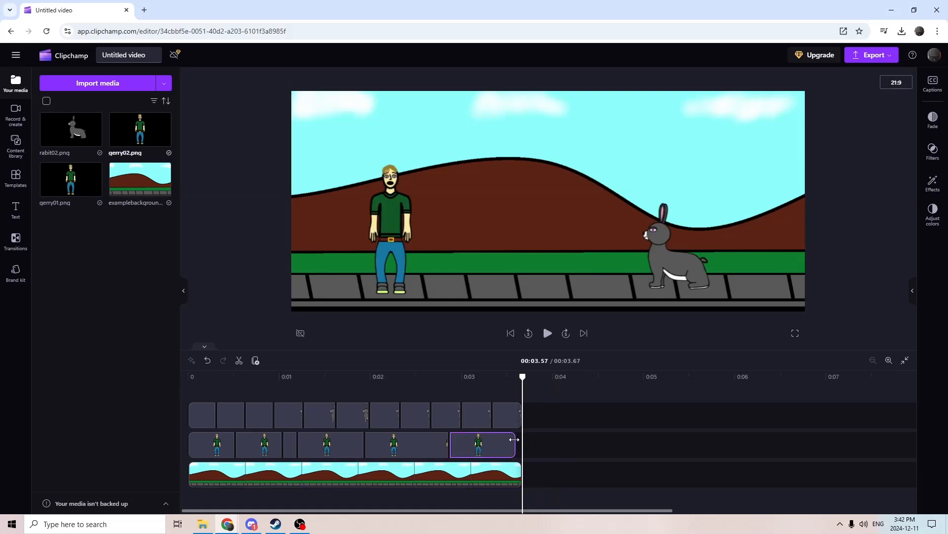
{"action": "left_click_drag", "start_coordinate": [514, 439], "coordinate": [518, 440]}
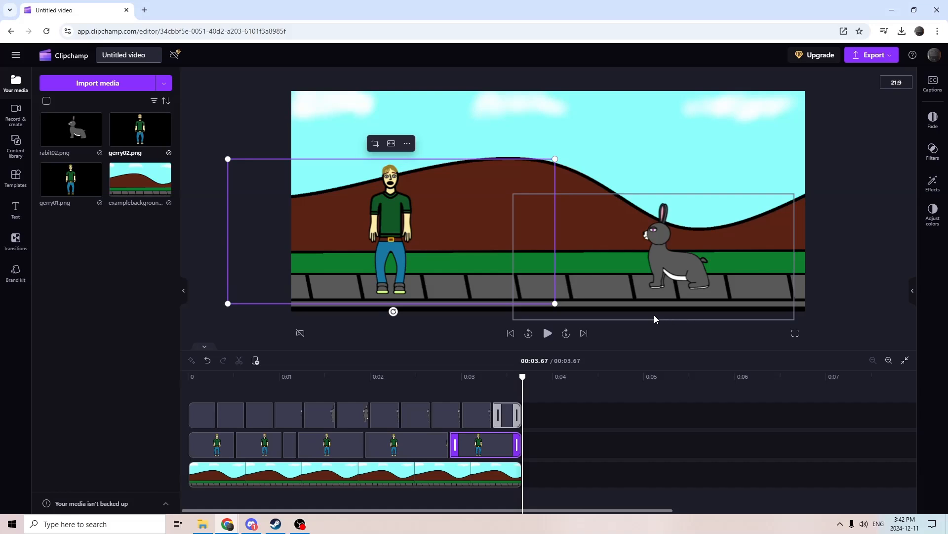